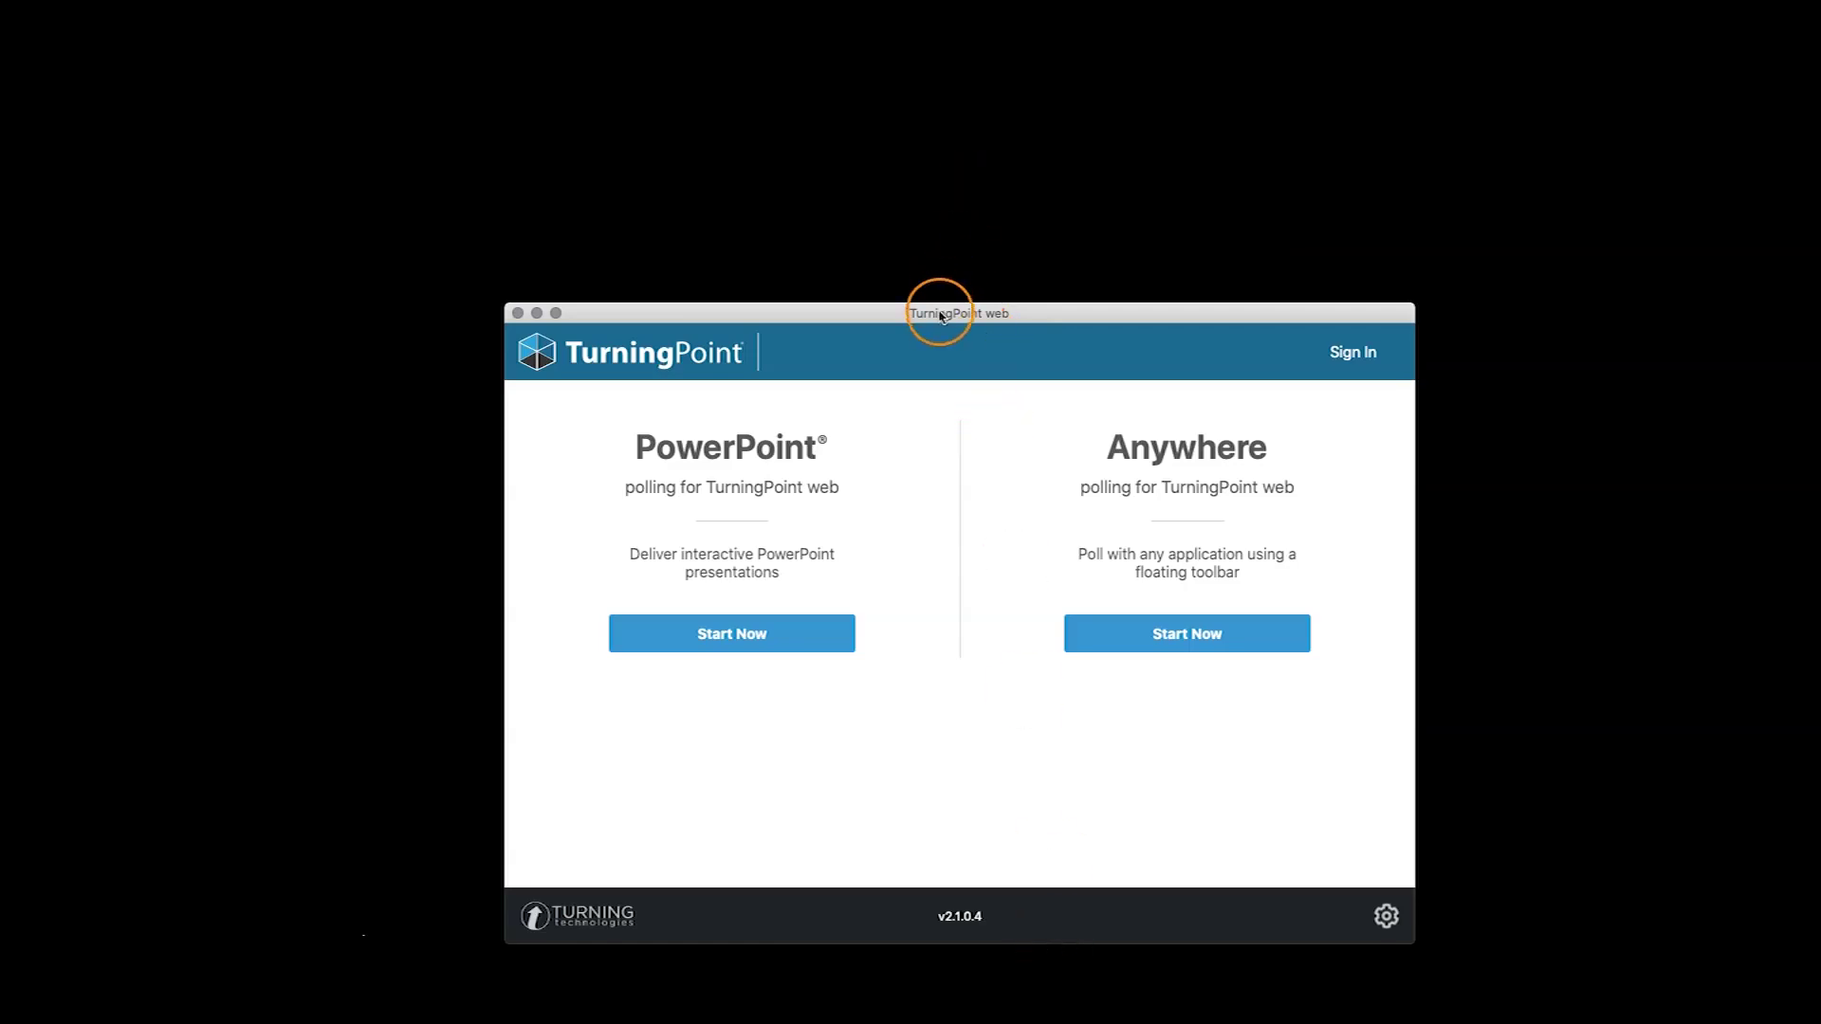
# Move the TurningPoint web window higher on screen before launching Anywhere polling.
pyautogui.moveTo(935, 313); pyautogui.dragTo(817, 196)
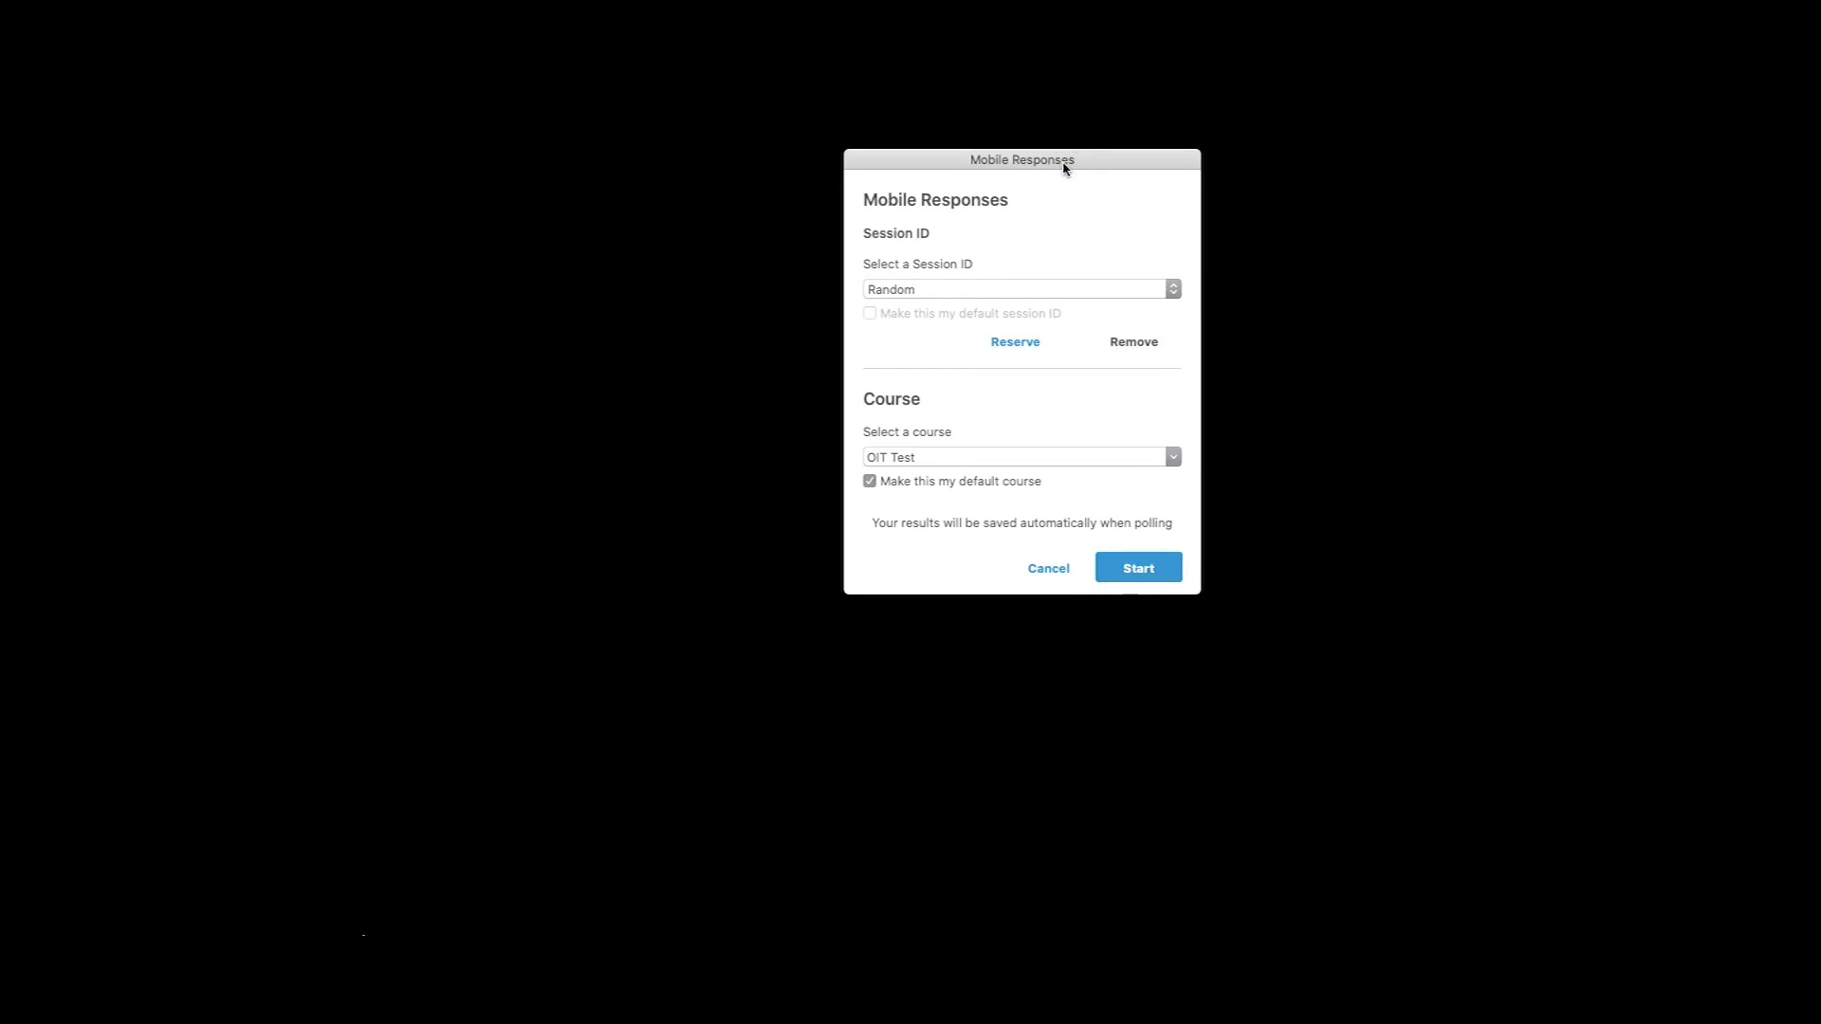
# Choose UTKOIT100 as the session ID for the OIT Test course.
pyautogui.click(996, 289)
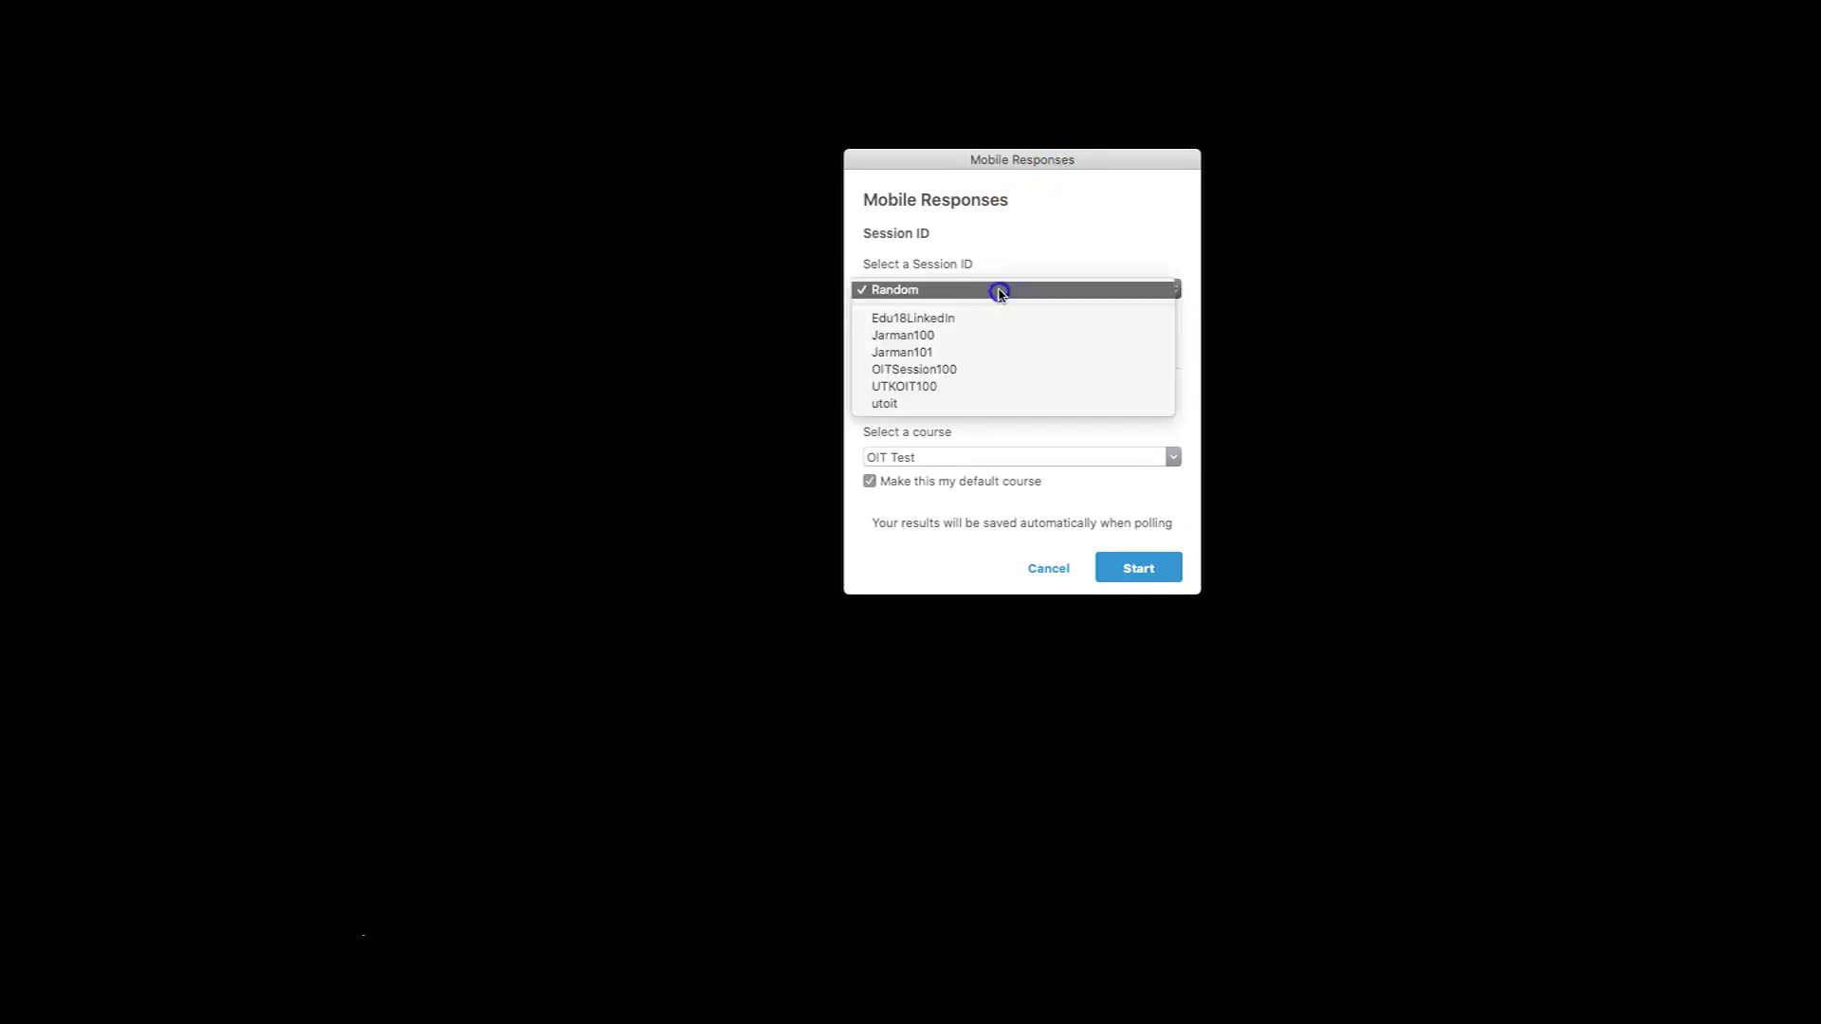
pyautogui.click(971, 383)
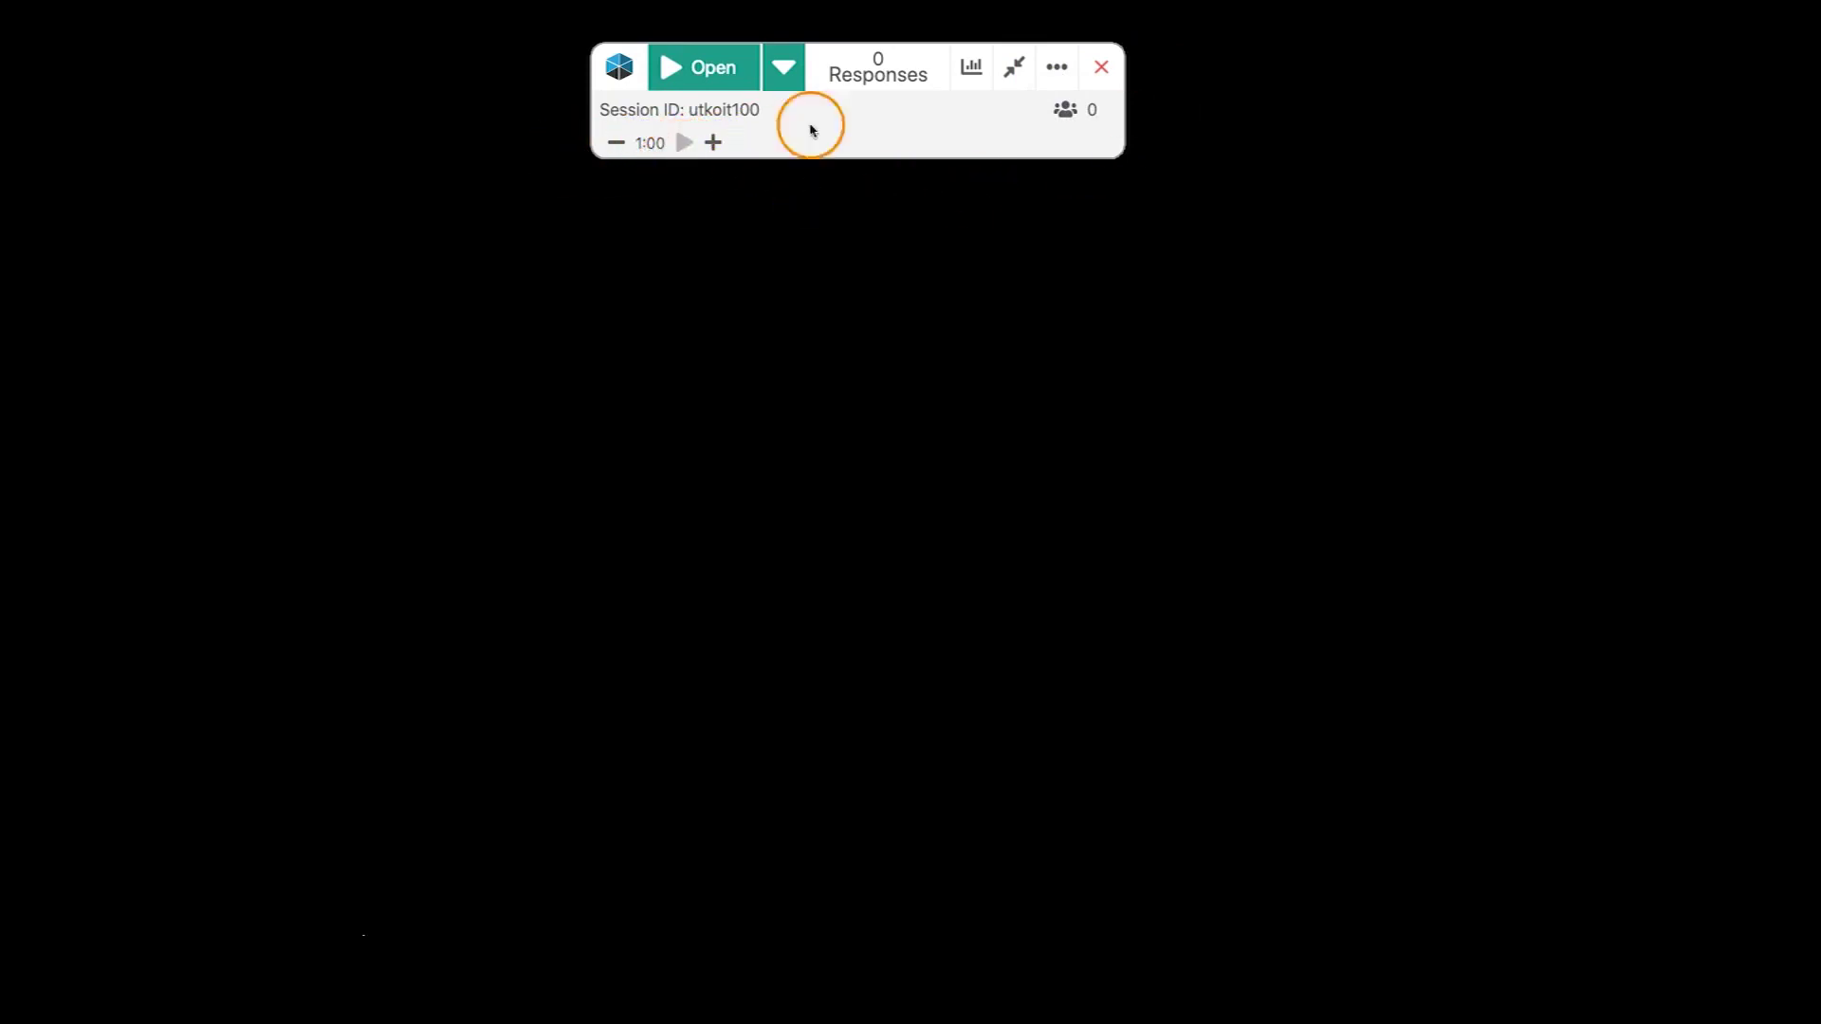
# Show the toolbar's extra options, including the 1:00 countdown timer and preferences.
pyautogui.click(1055, 65)
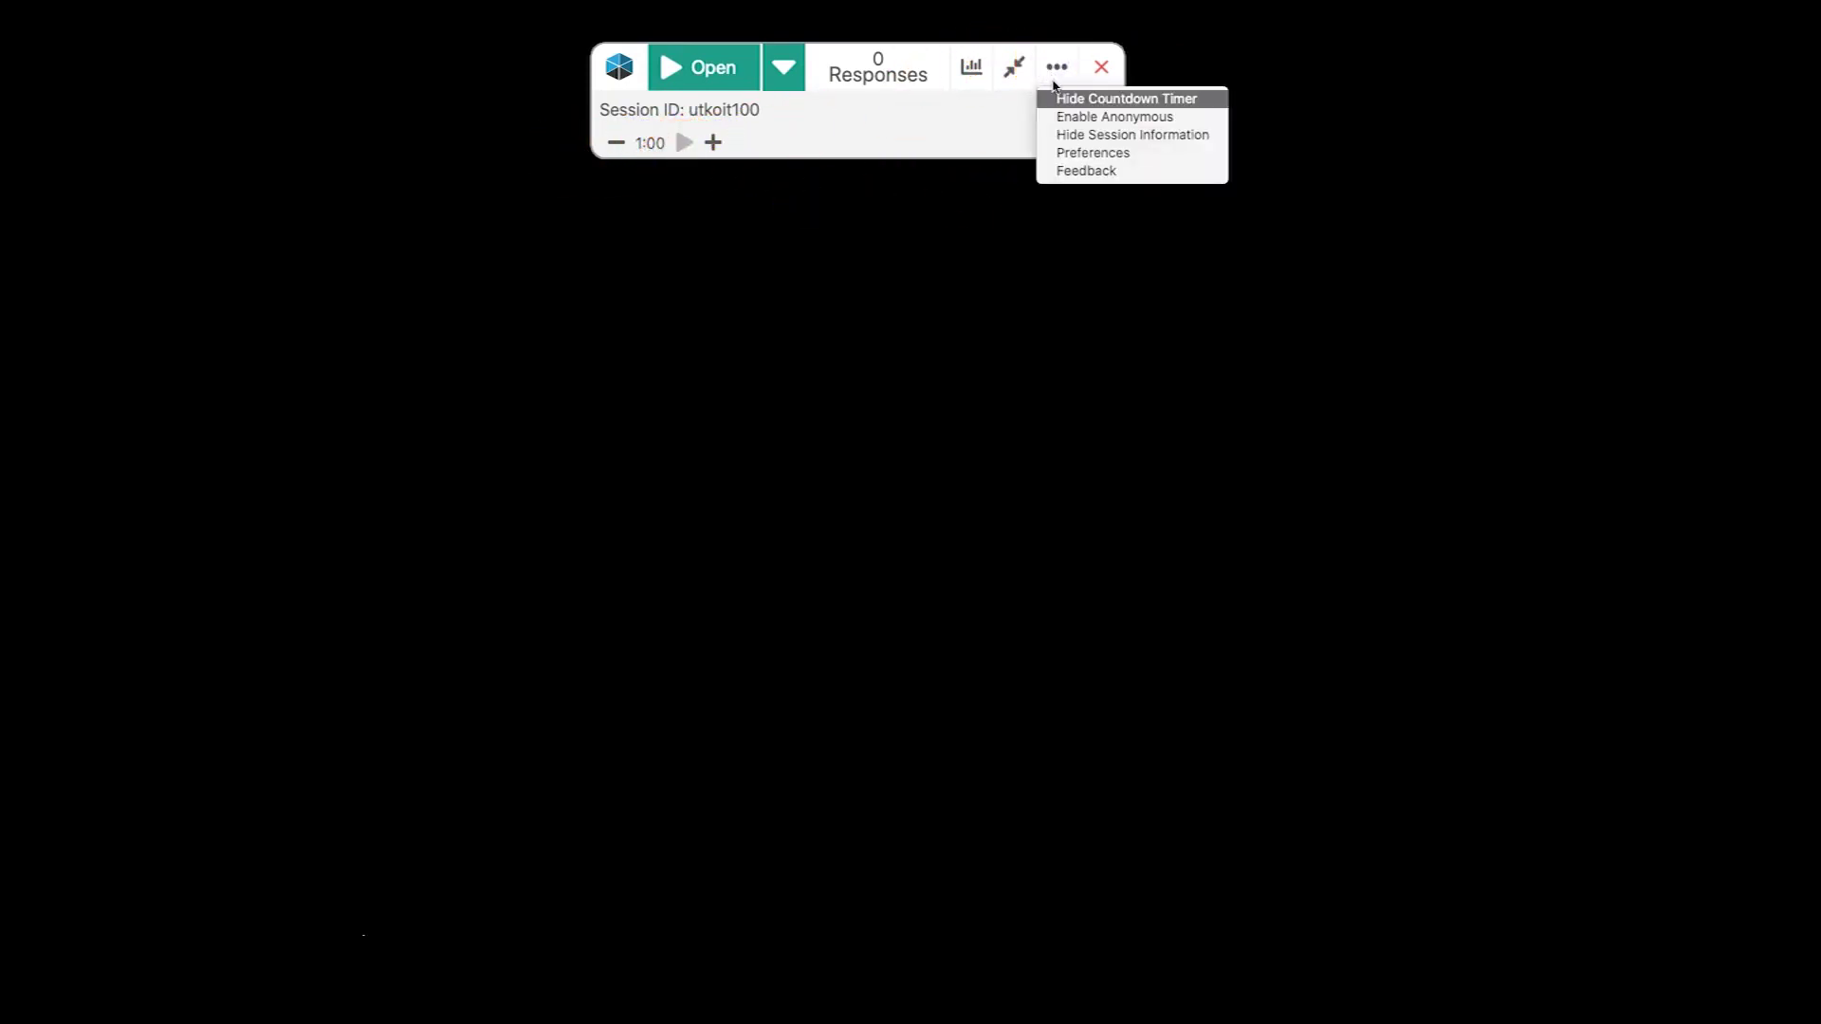
pyautogui.click(1058, 118)
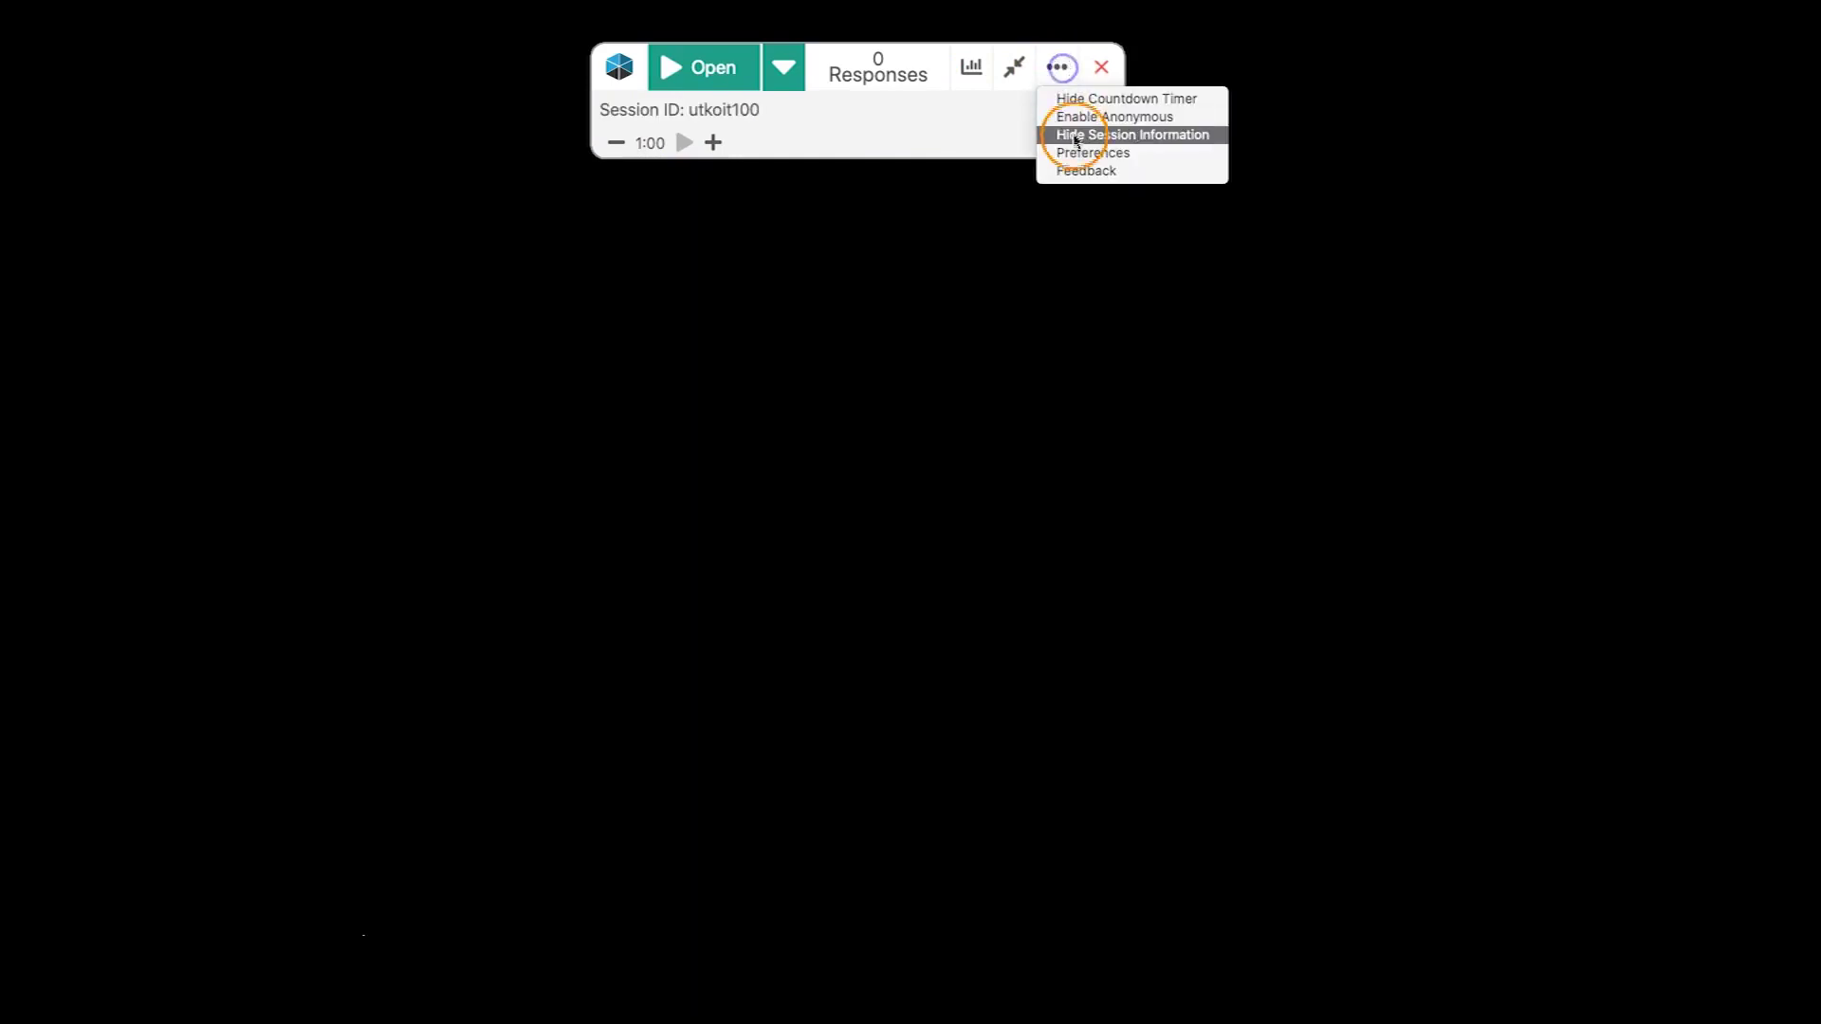
# Review the Polling preferences' Charts and Response Options defaults, then the Clickers settings.
pyautogui.click(1076, 152)
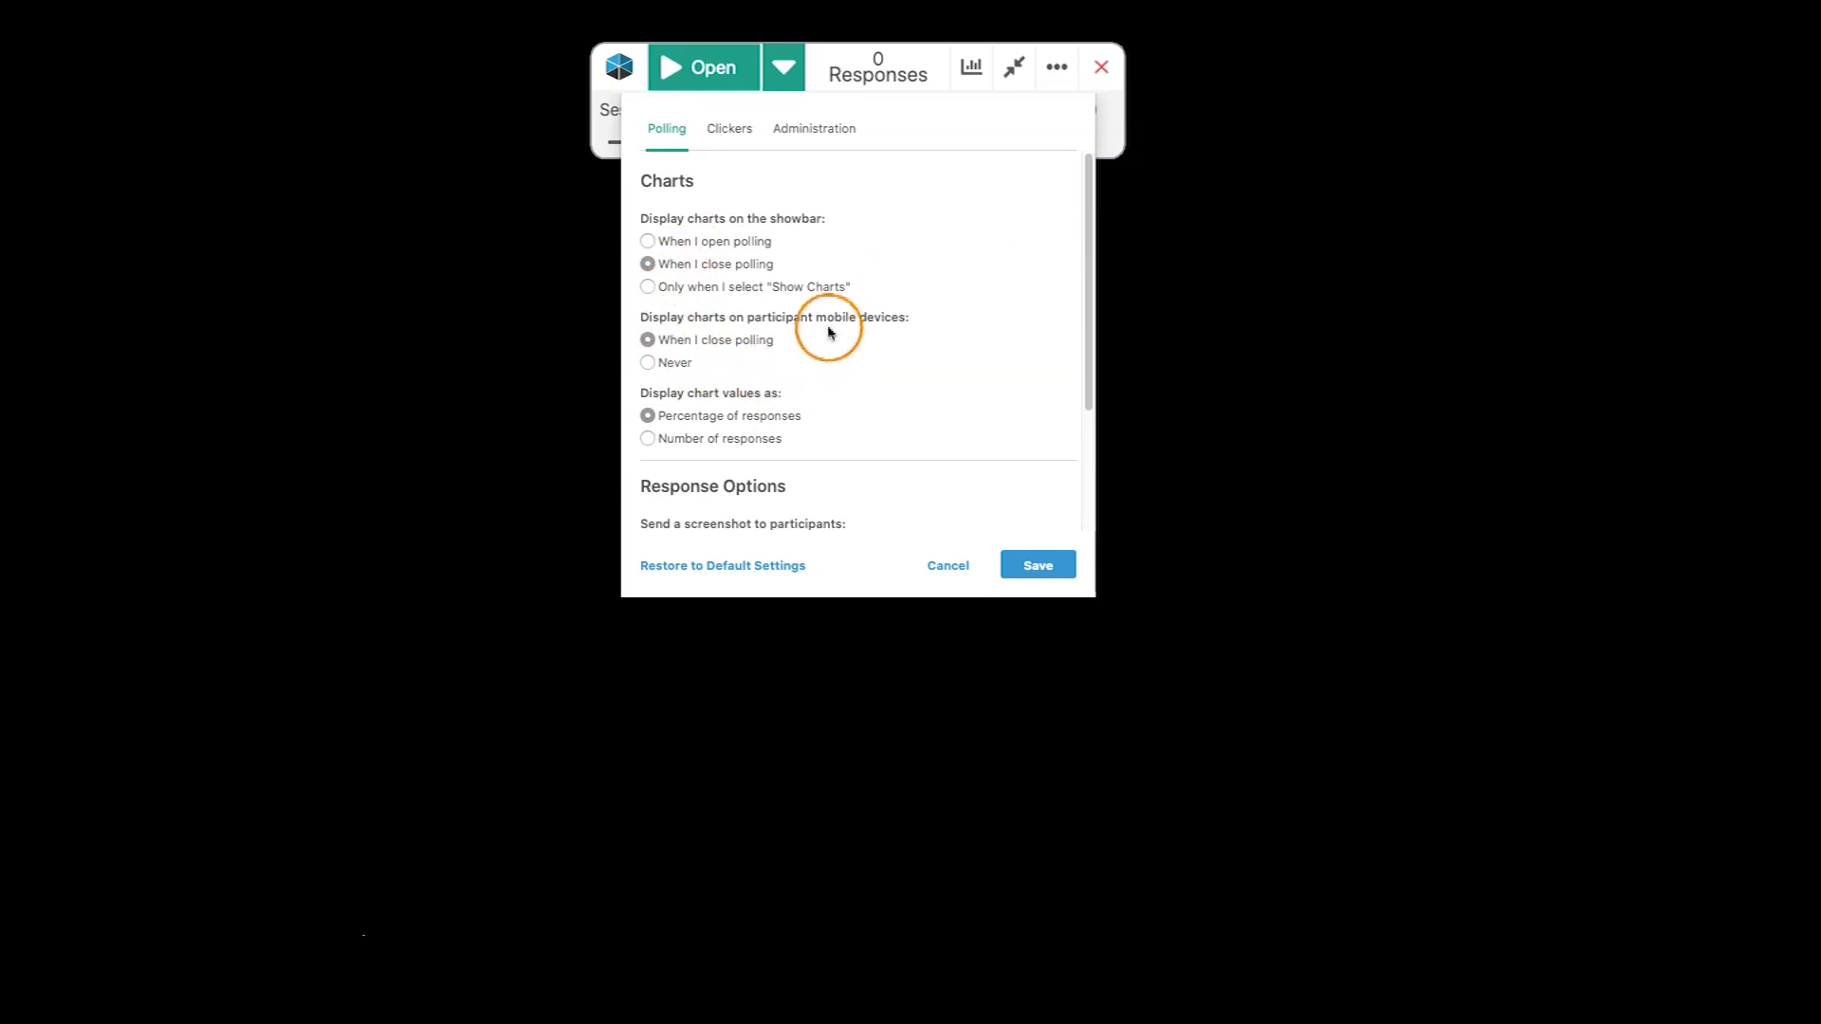
pyautogui.scroll(-2, 889, 362)
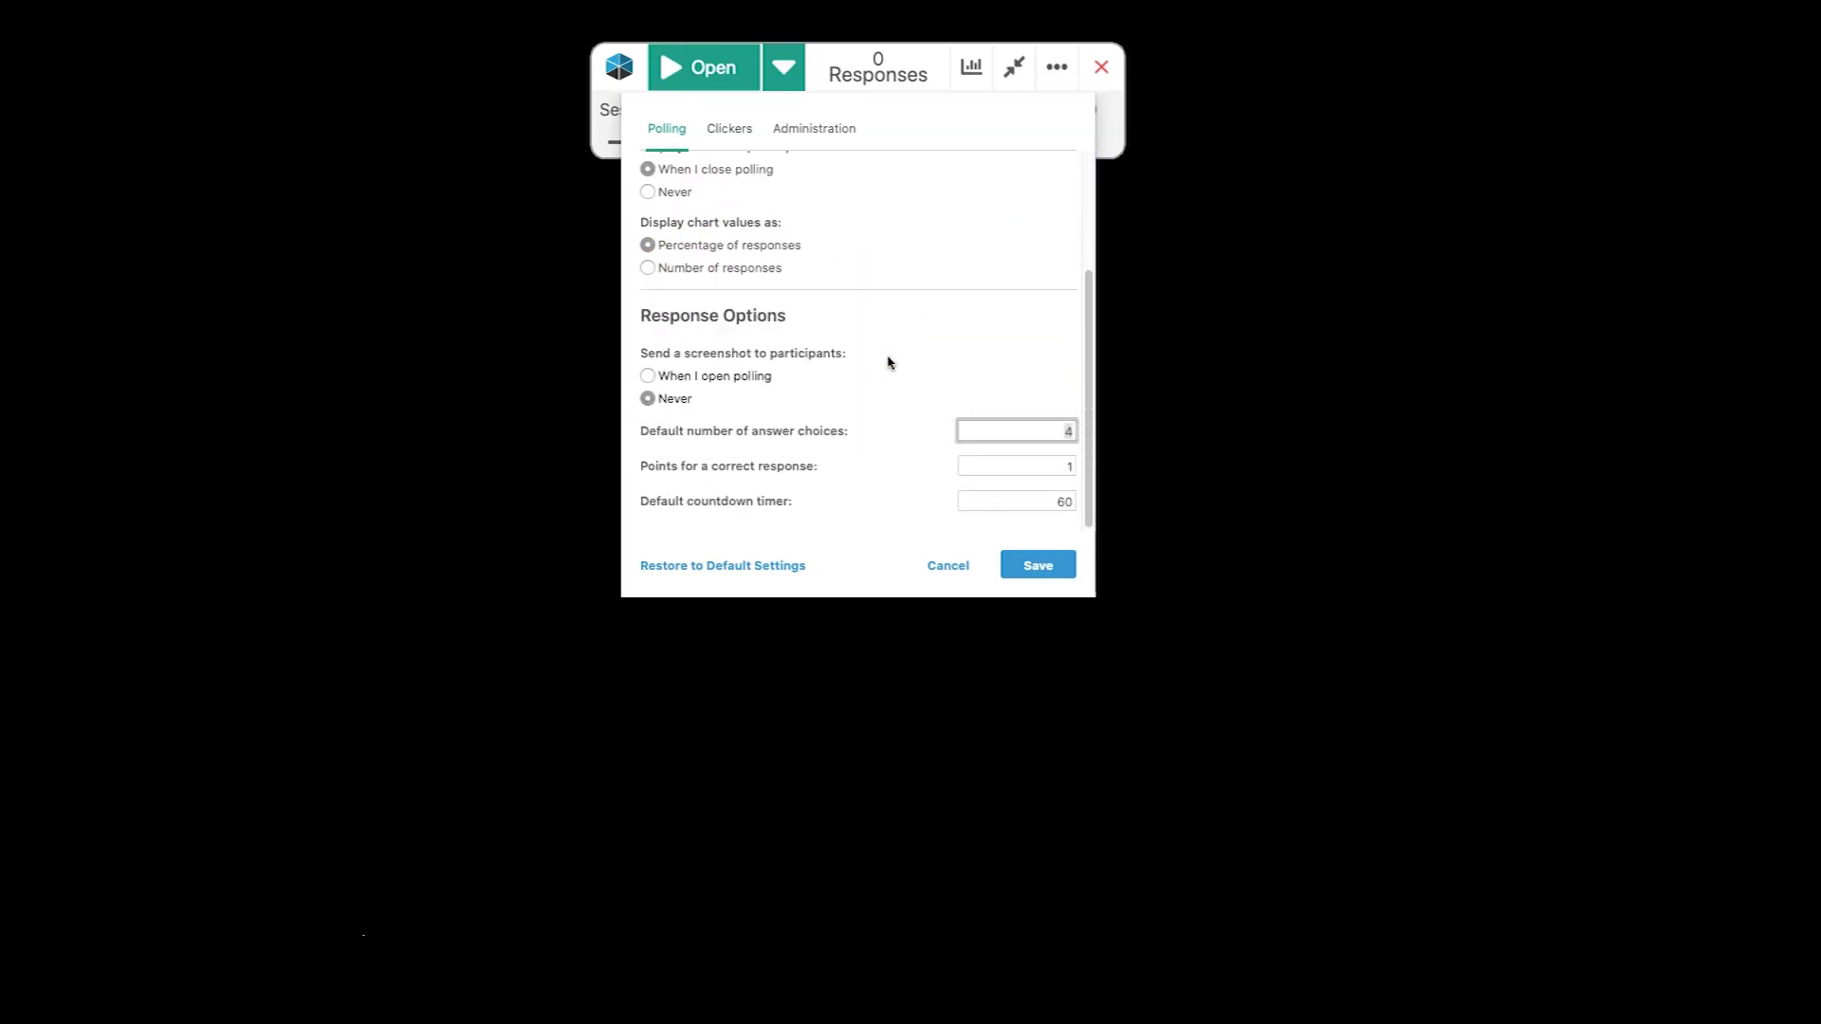
pyautogui.scroll(1, 888, 362)
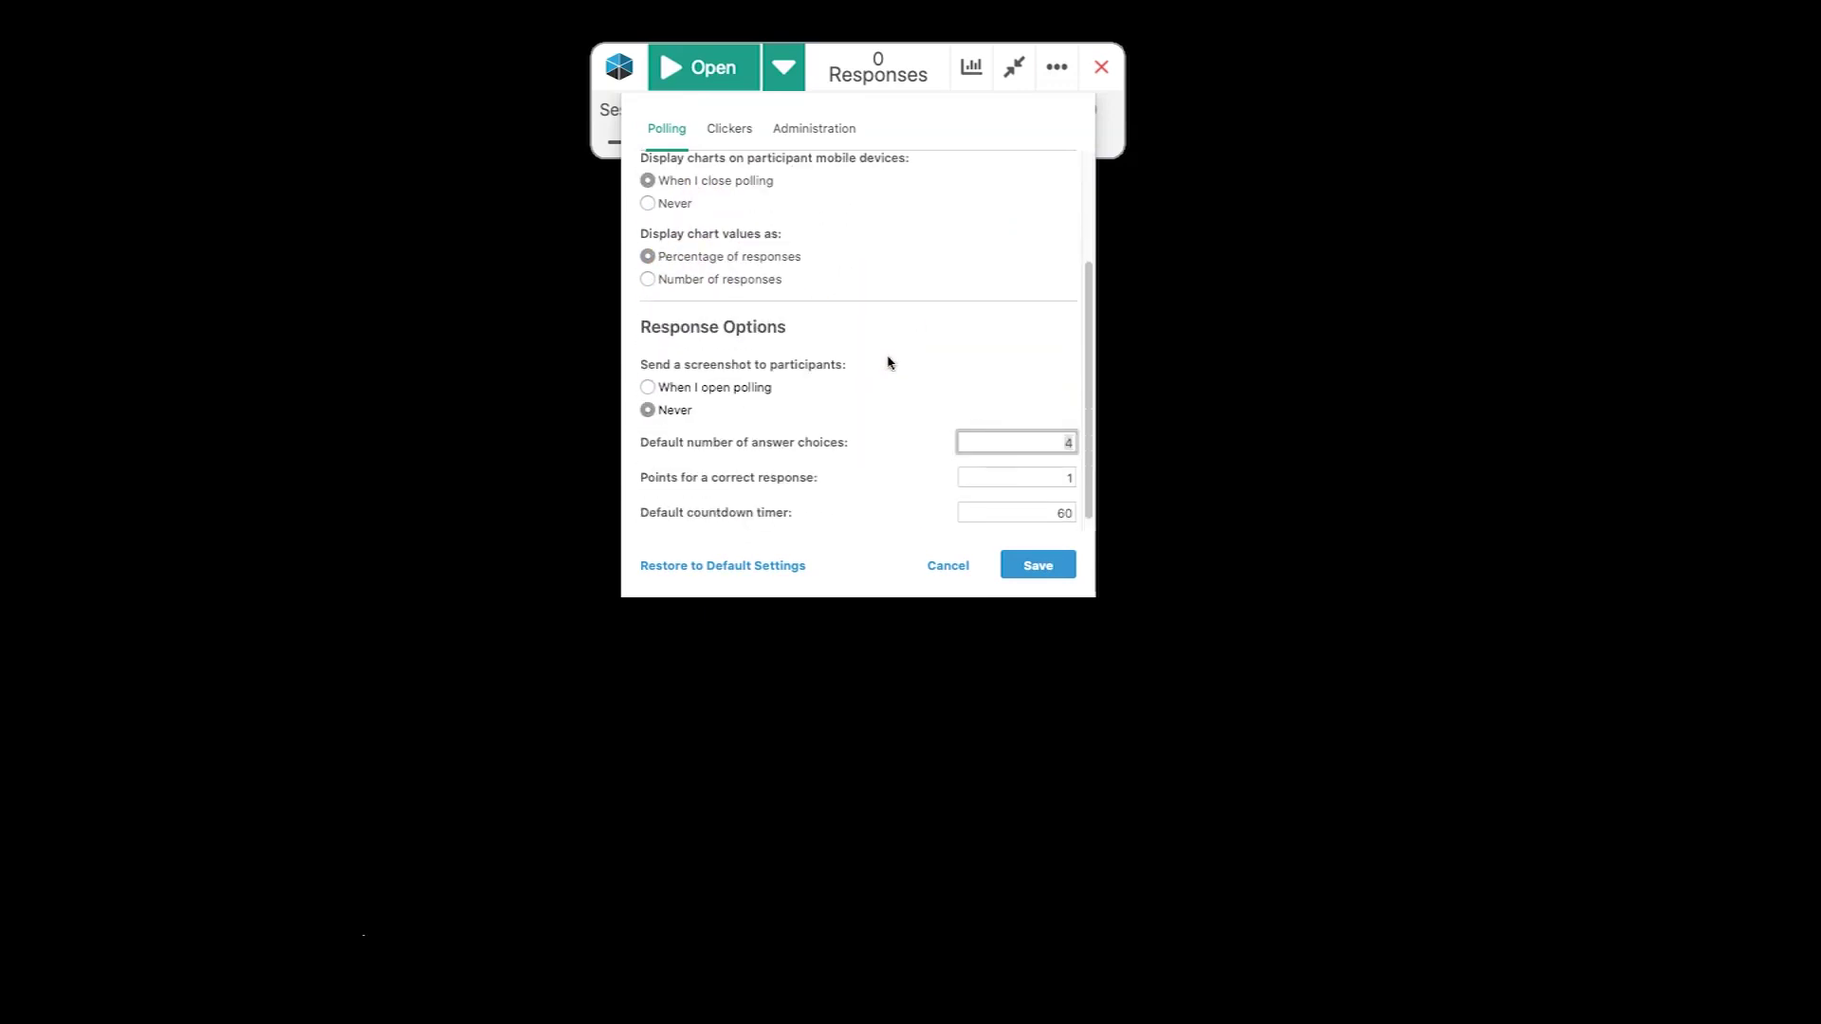
pyautogui.scroll(2, 889, 363)
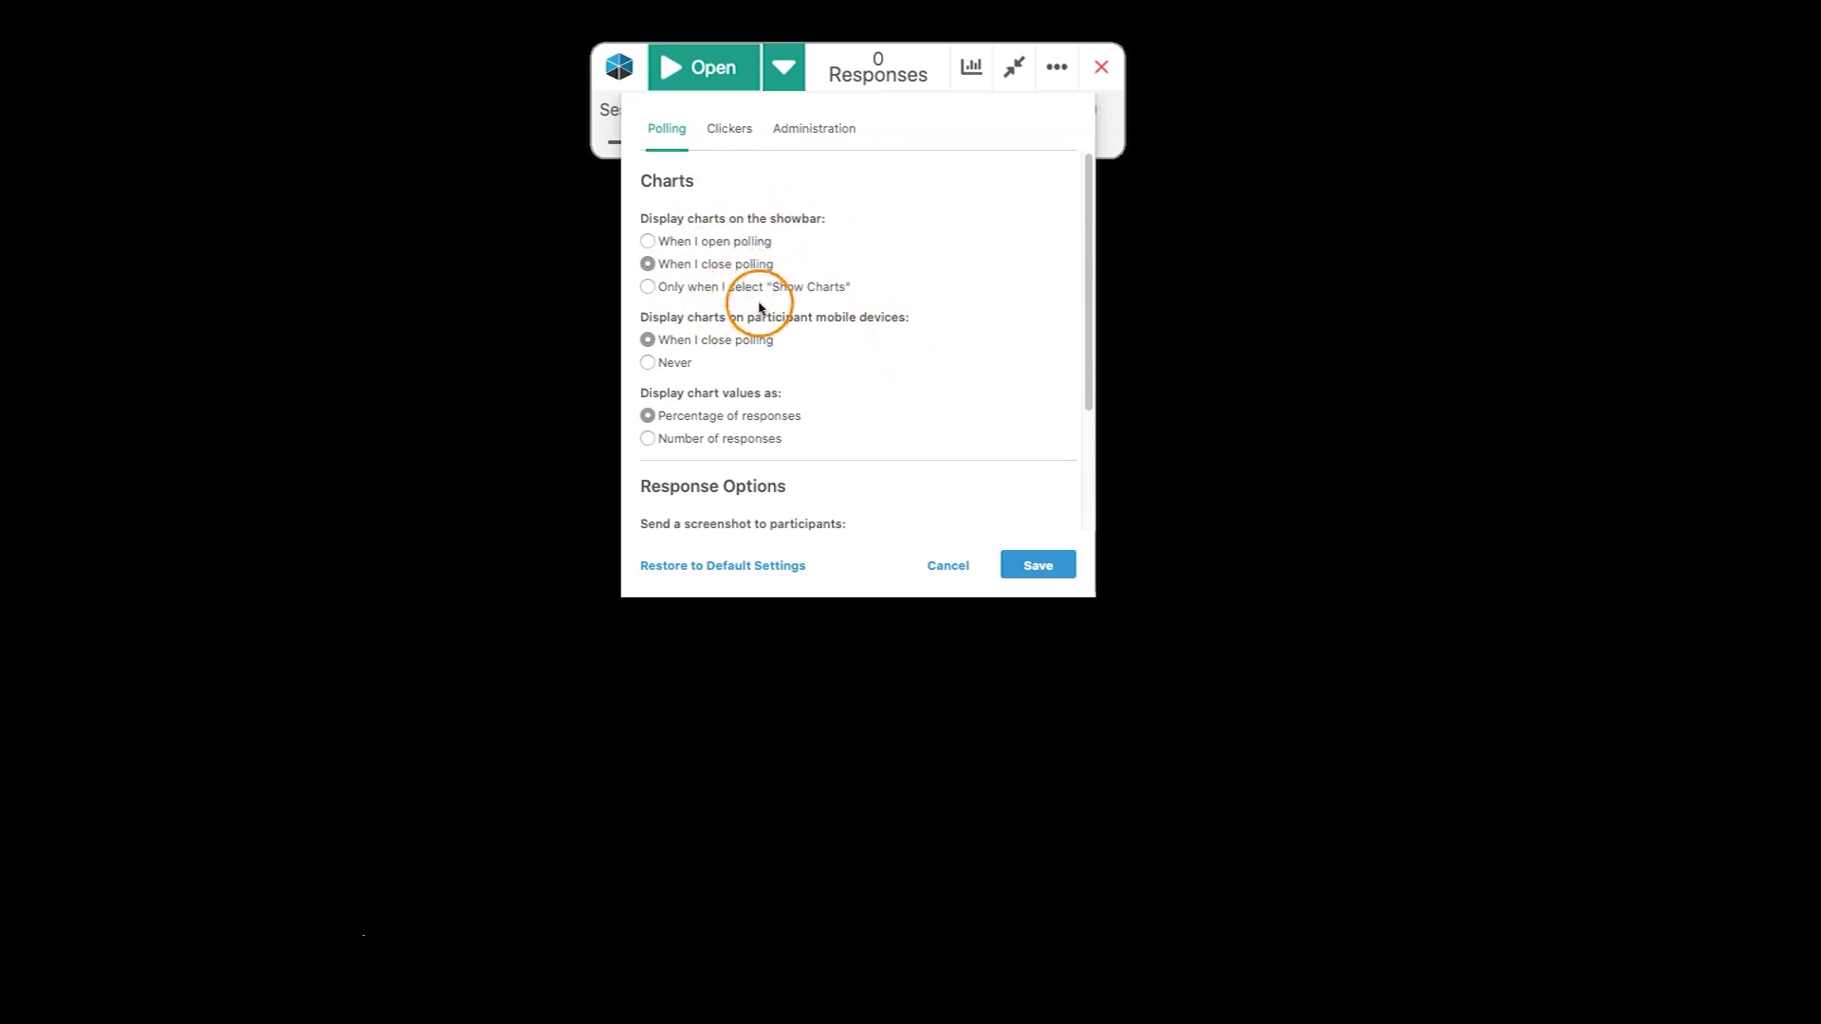
pyautogui.scroll(-2, 857, 358)
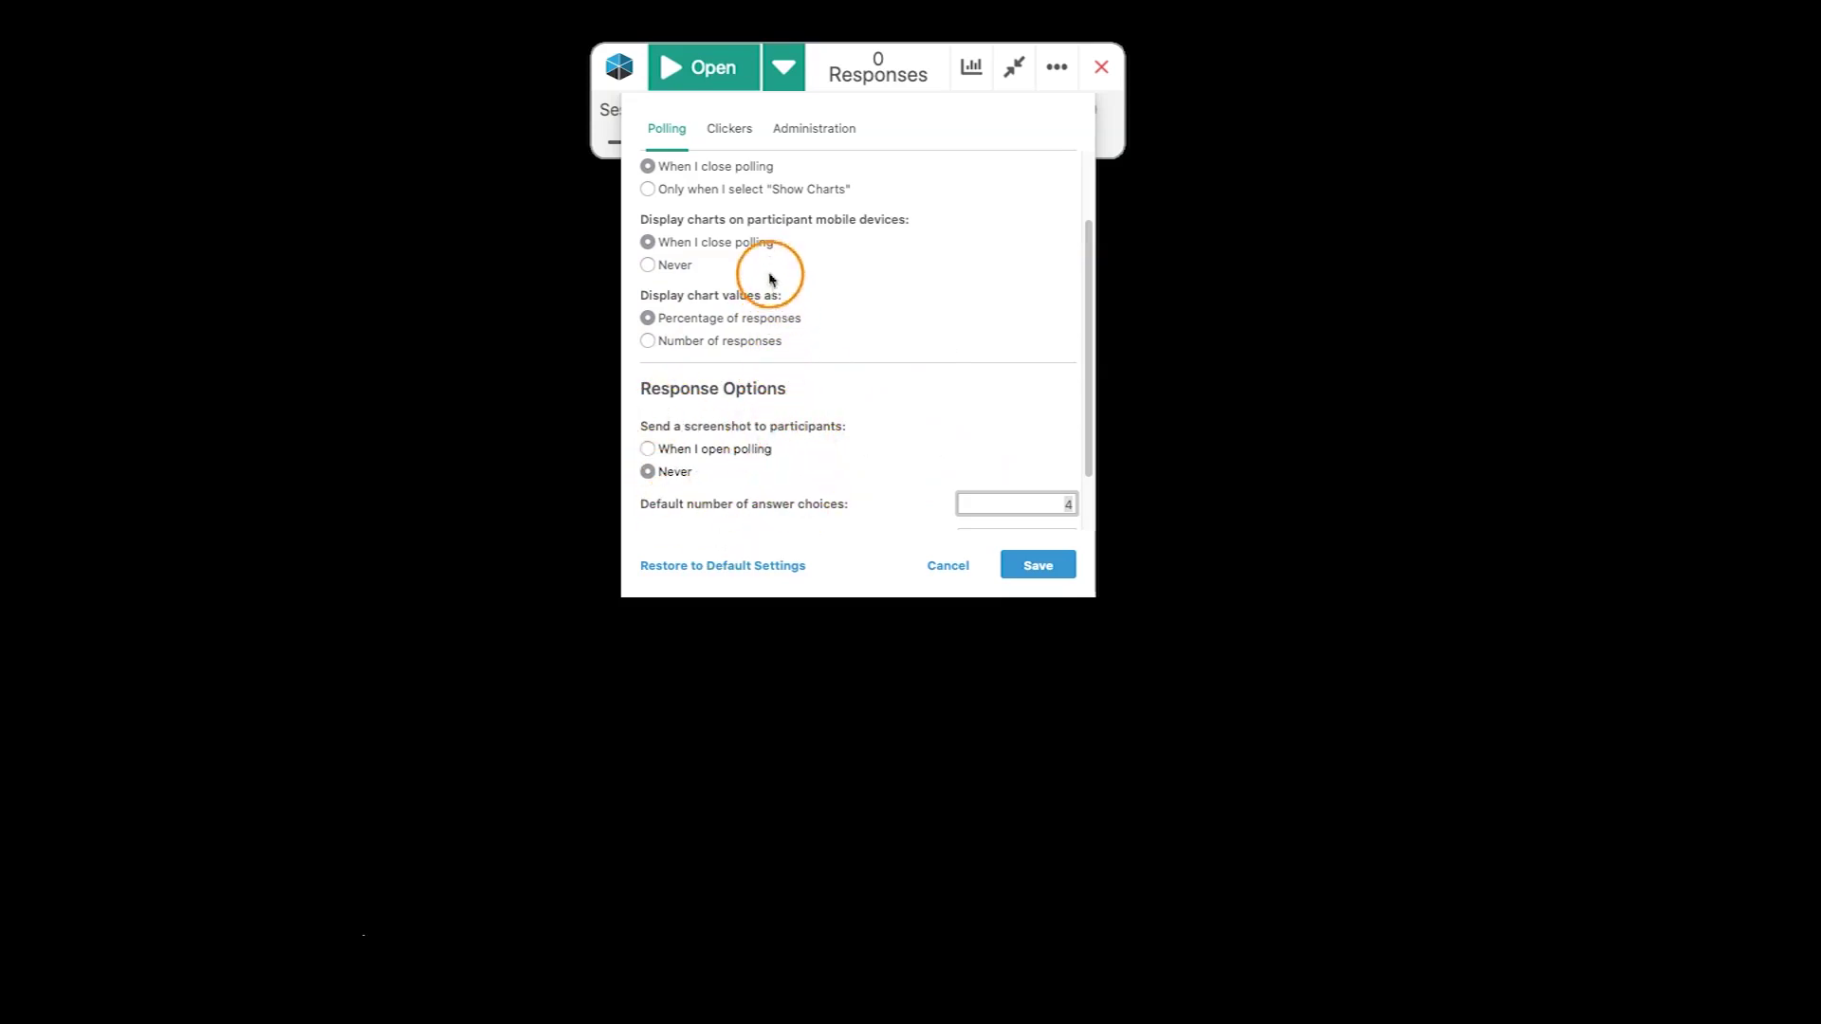
pyautogui.scroll(-1, 770, 419)
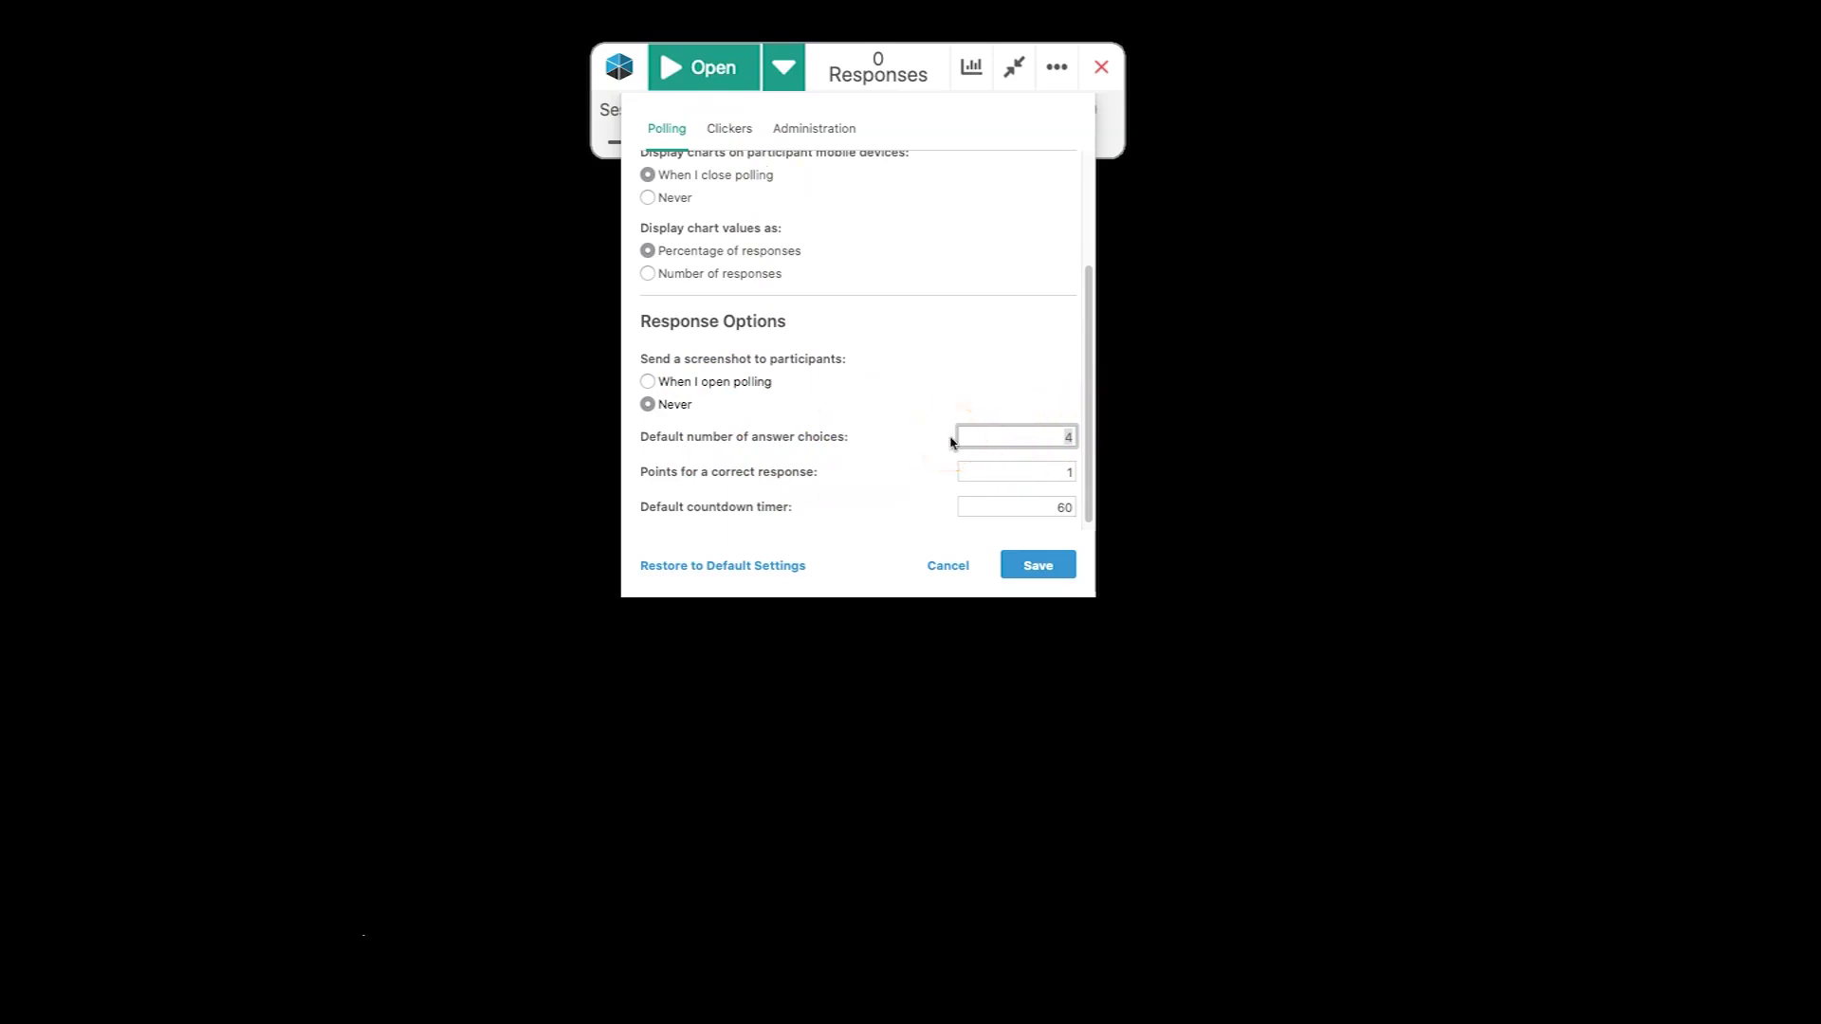
pyautogui.moveTo(952, 439); pyautogui.dragTo(1064, 435)
pyautogui.click(729, 129)
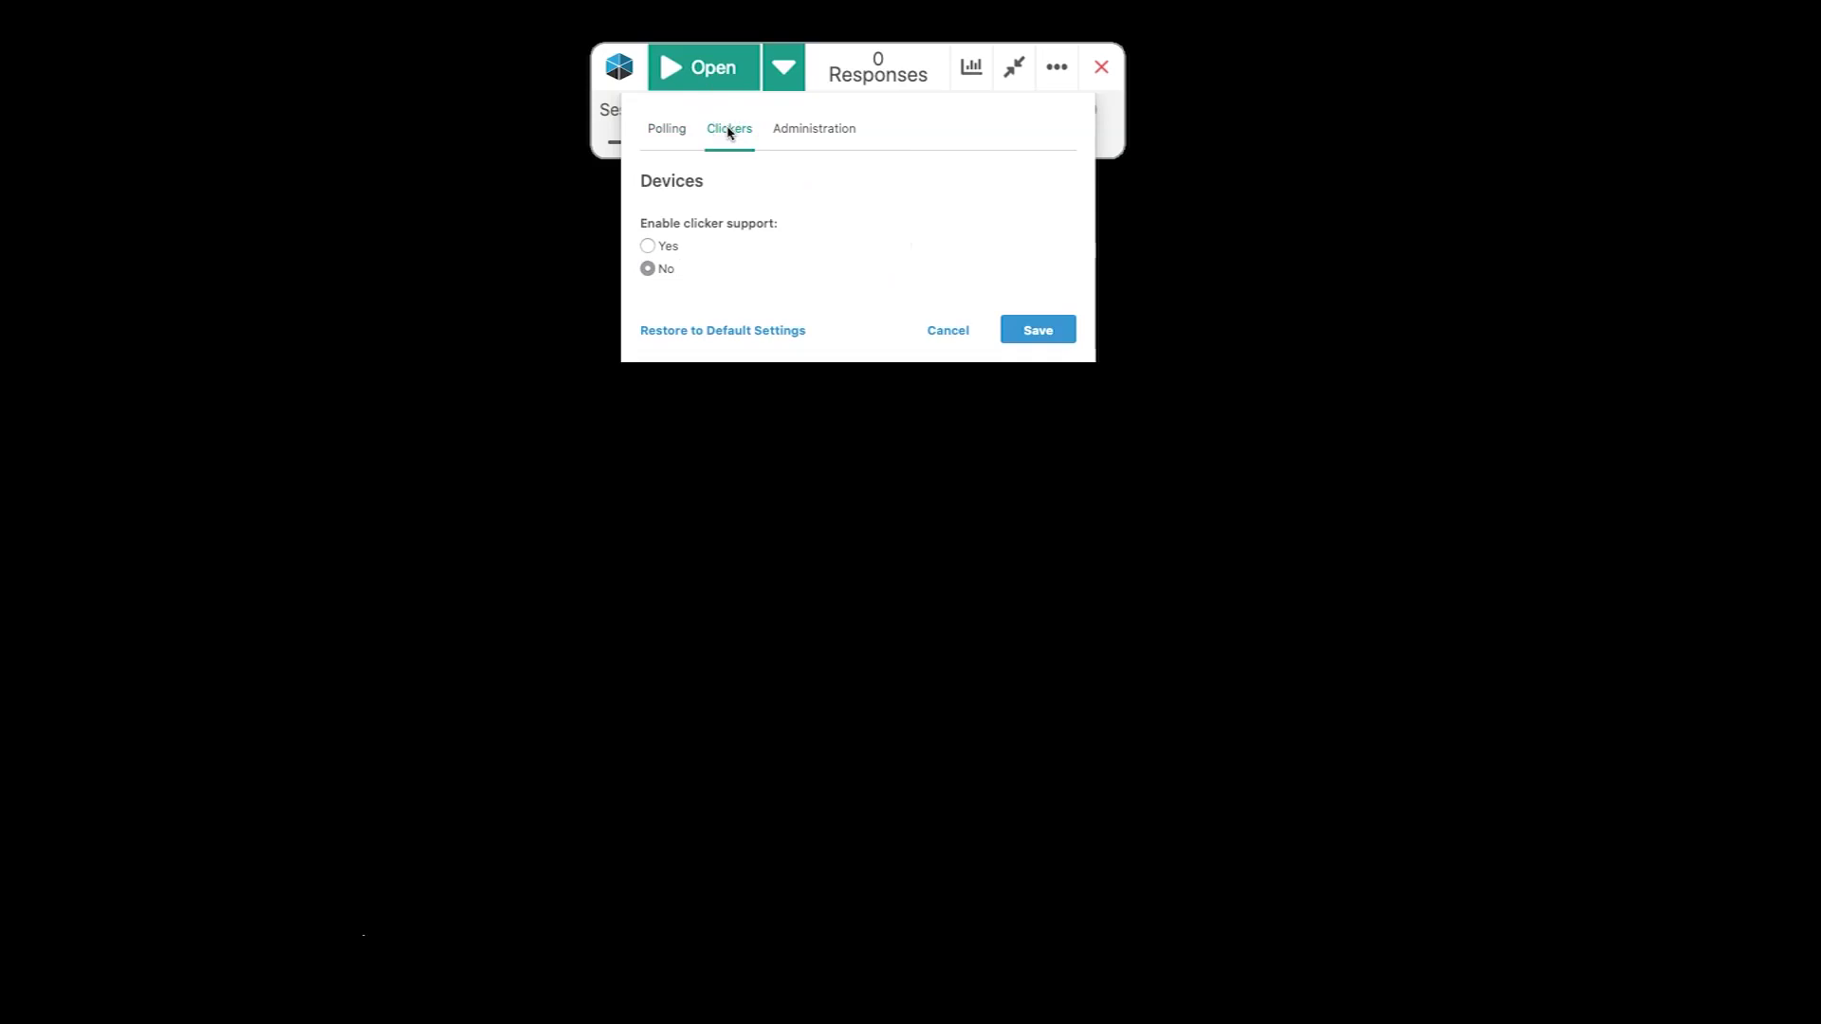
# Check the Administration region and update settings, then save the preferences.
pyautogui.click(812, 131)
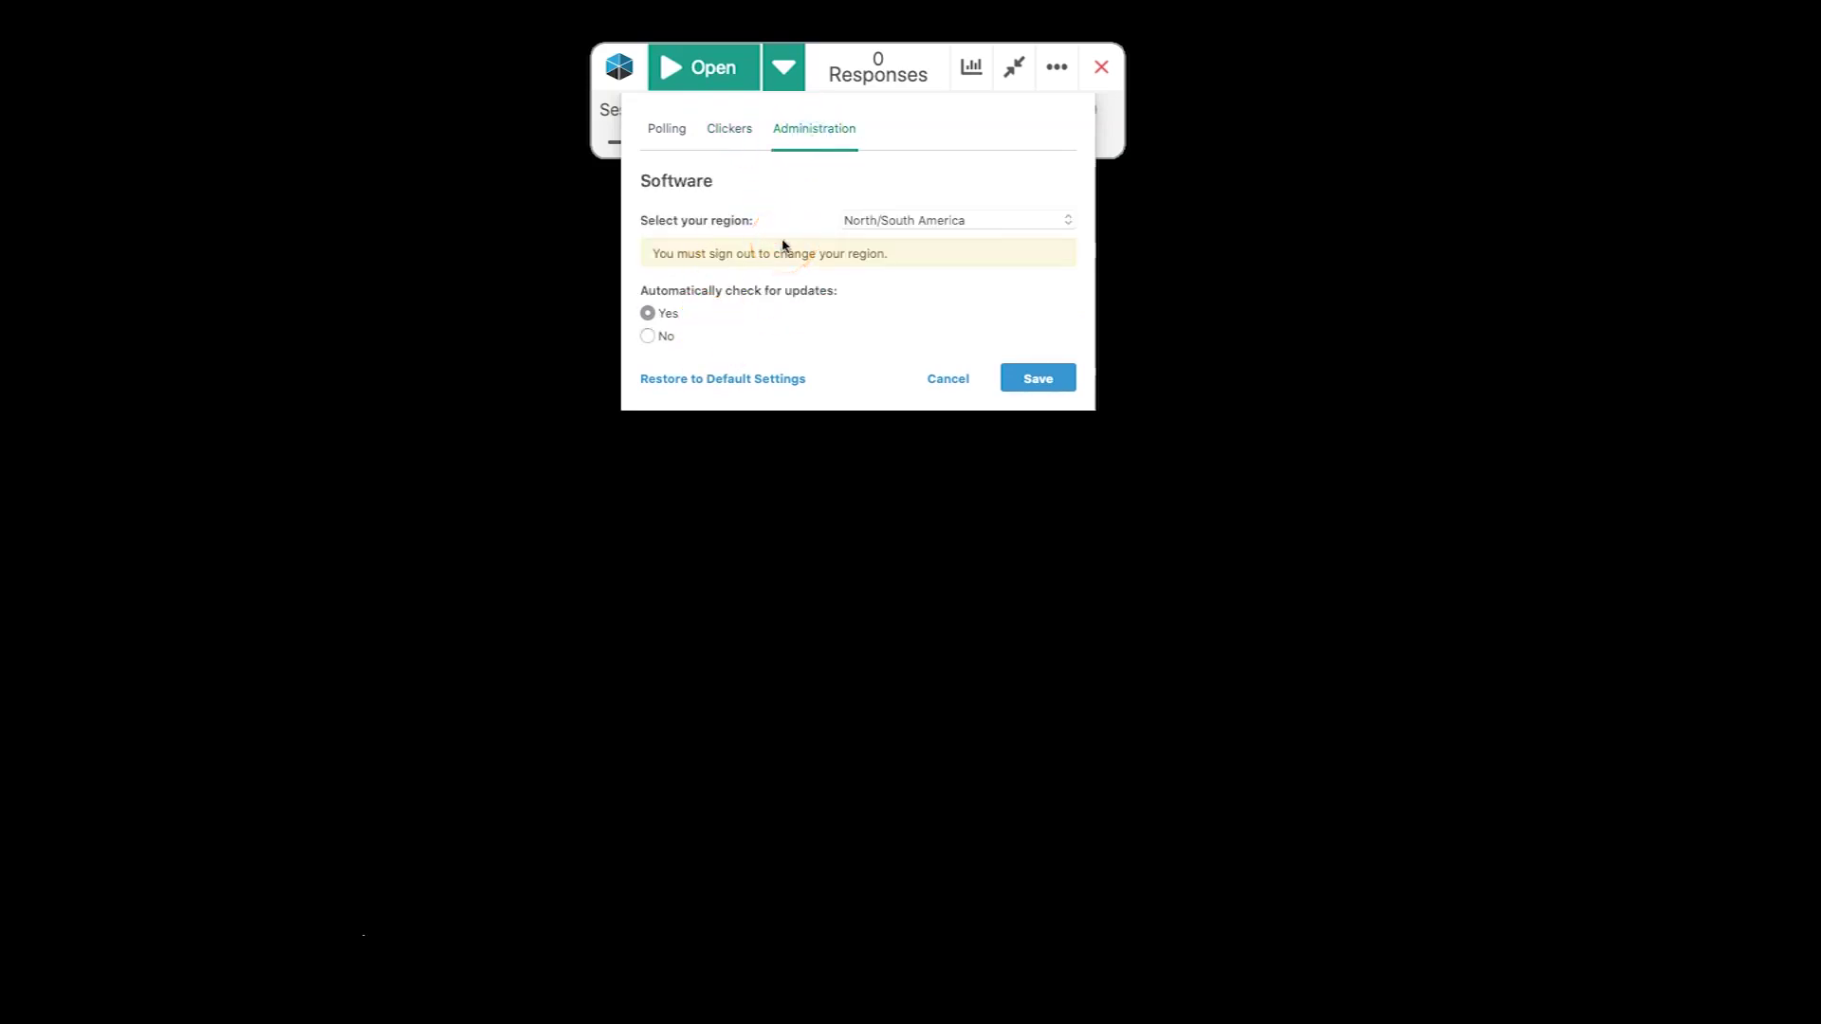
pyautogui.click(1011, 373)
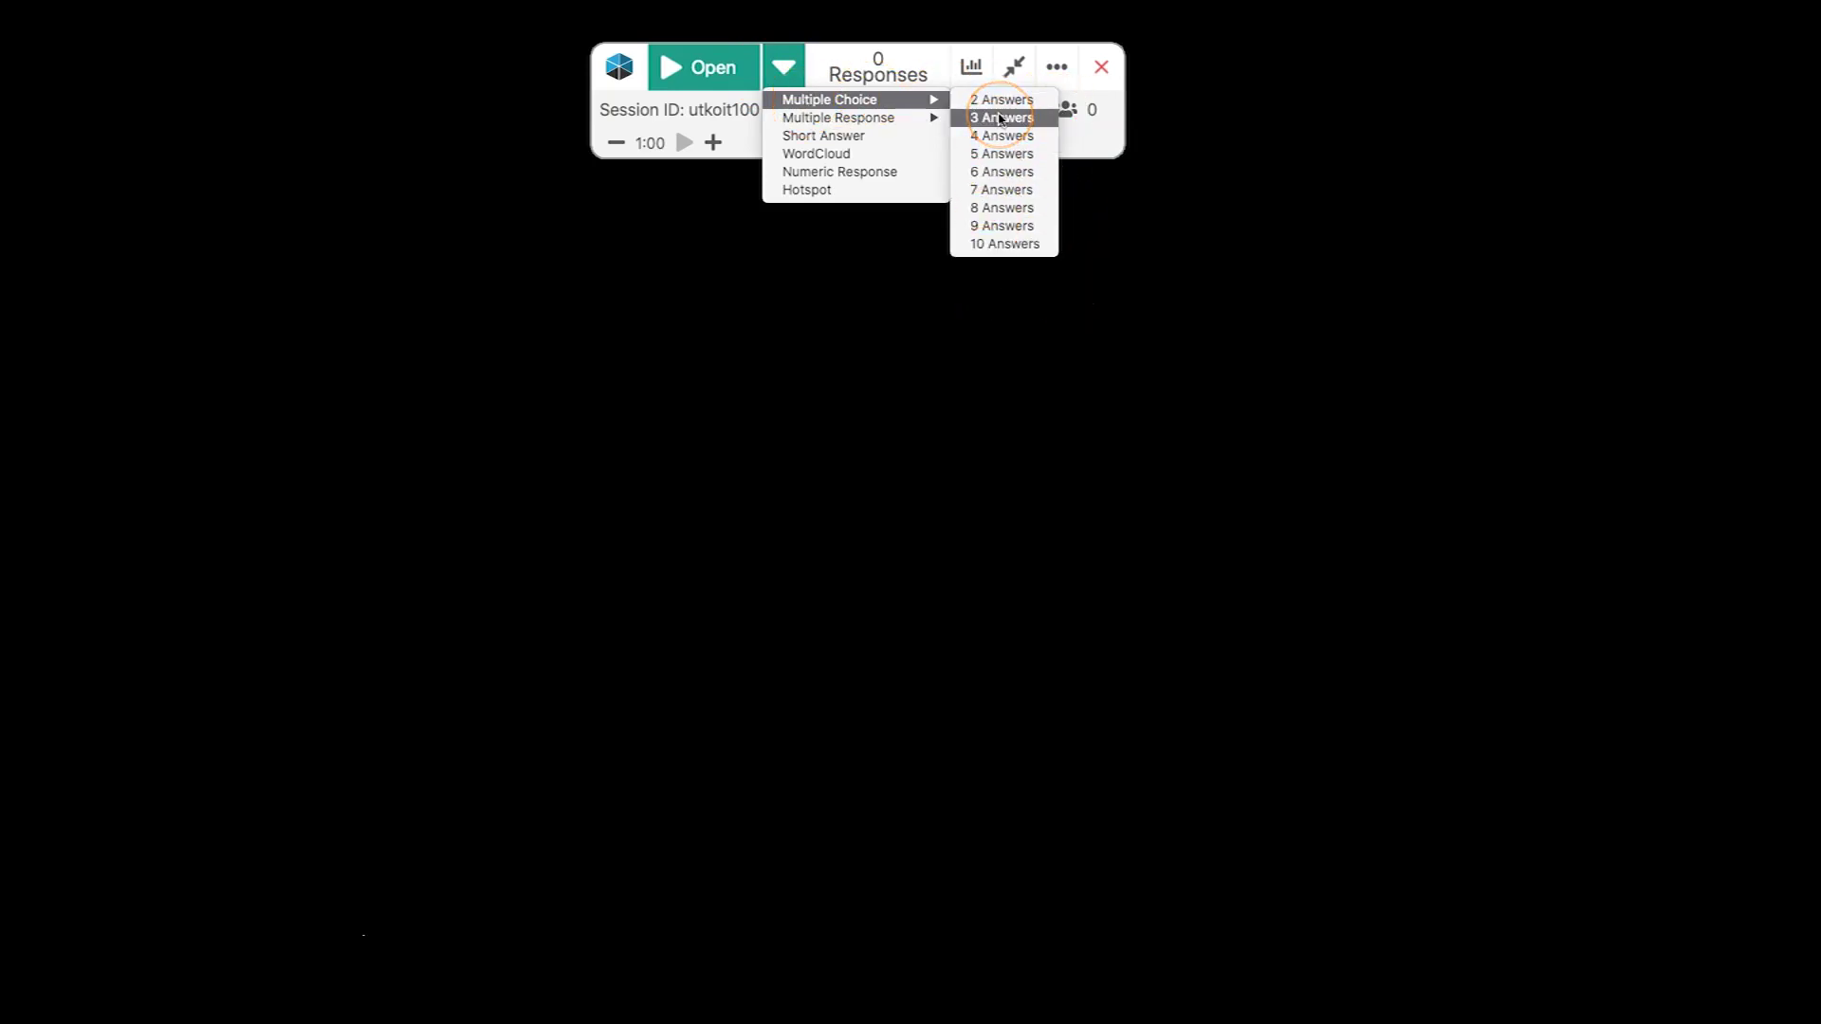
# Browse the Multiple Response answer-count options in the question-type list.
pyautogui.click(879, 121)
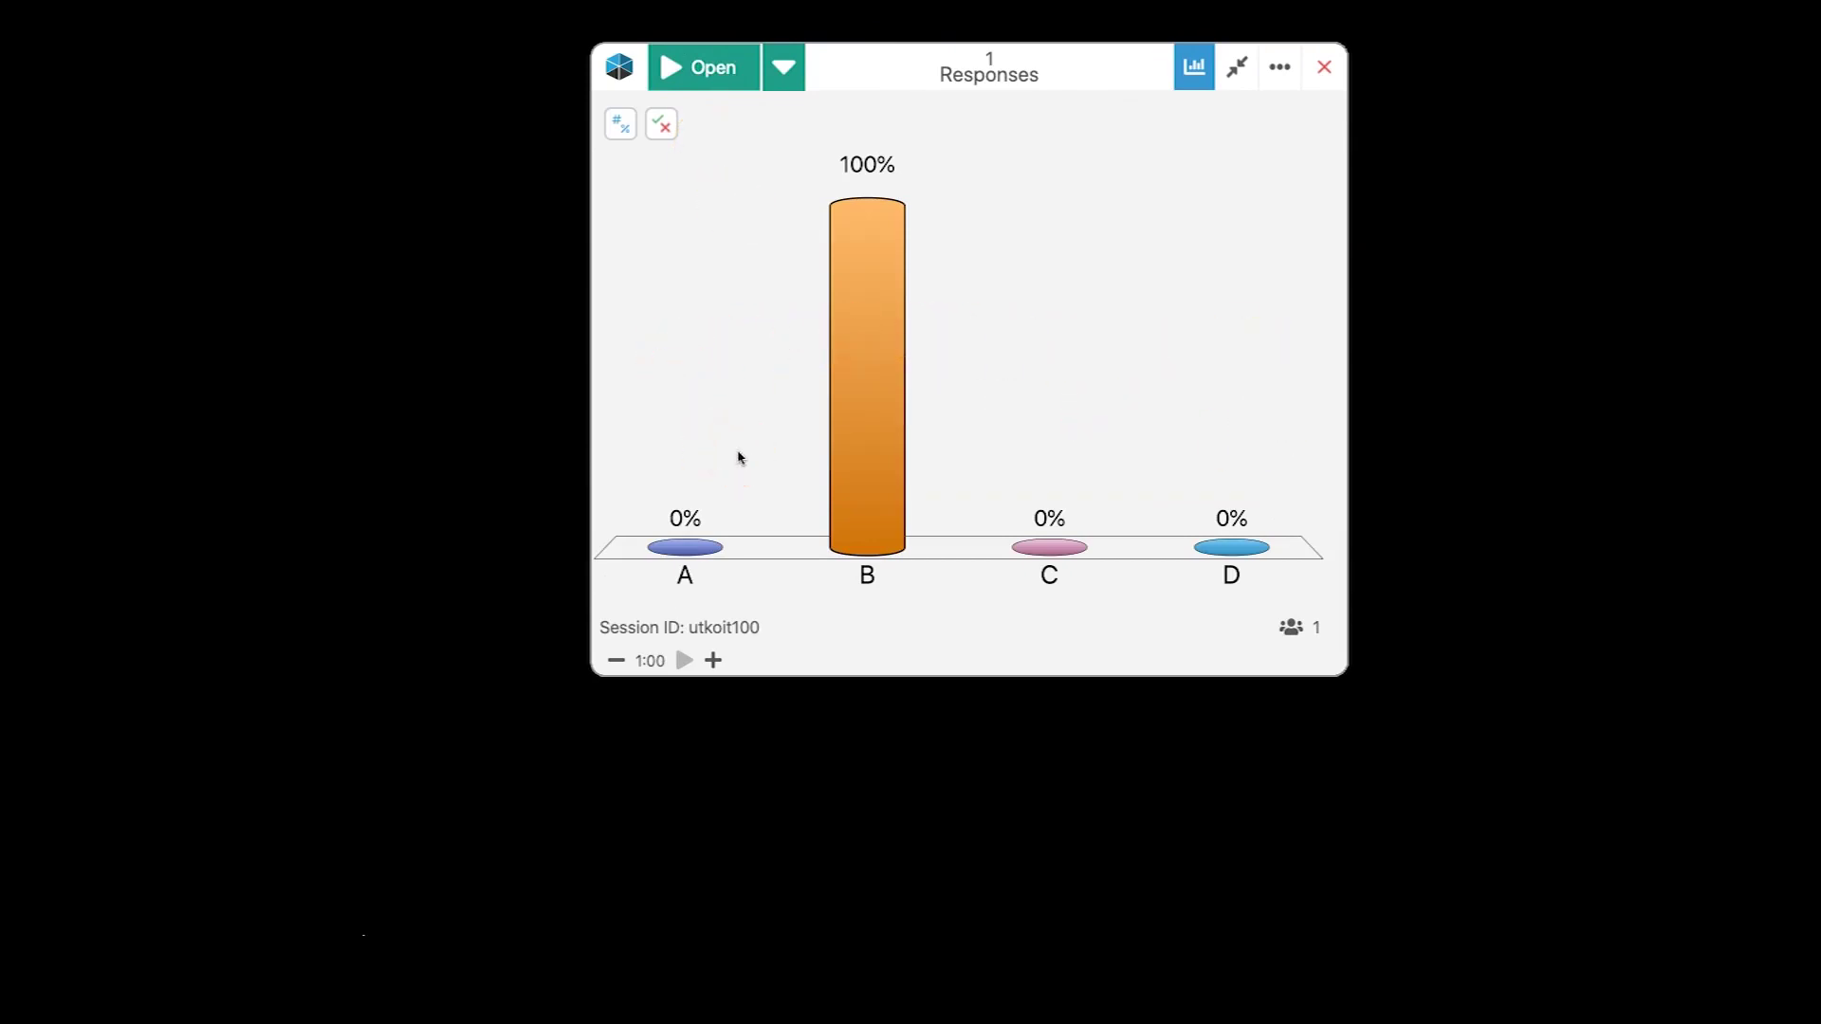
# Toggle bar labels between counts and percentages, then mark A as the correct answer.
pyautogui.click(620, 124)
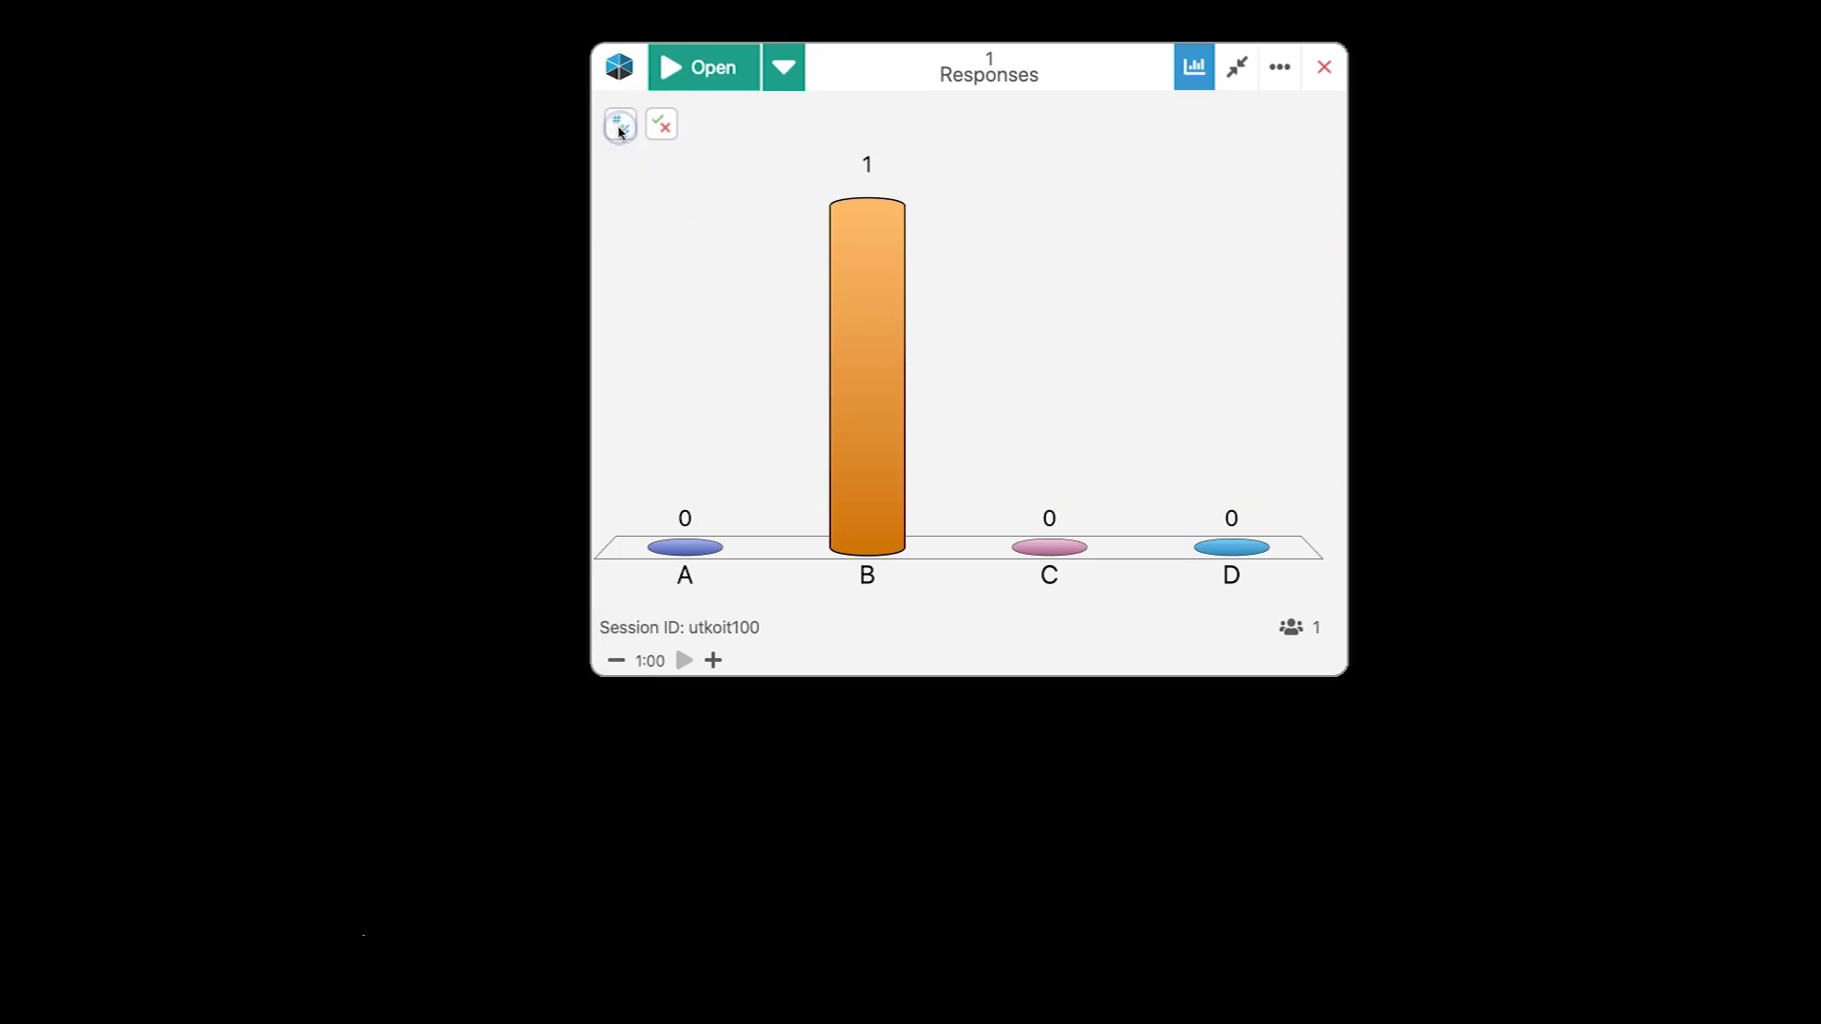
pyautogui.click(620, 124)
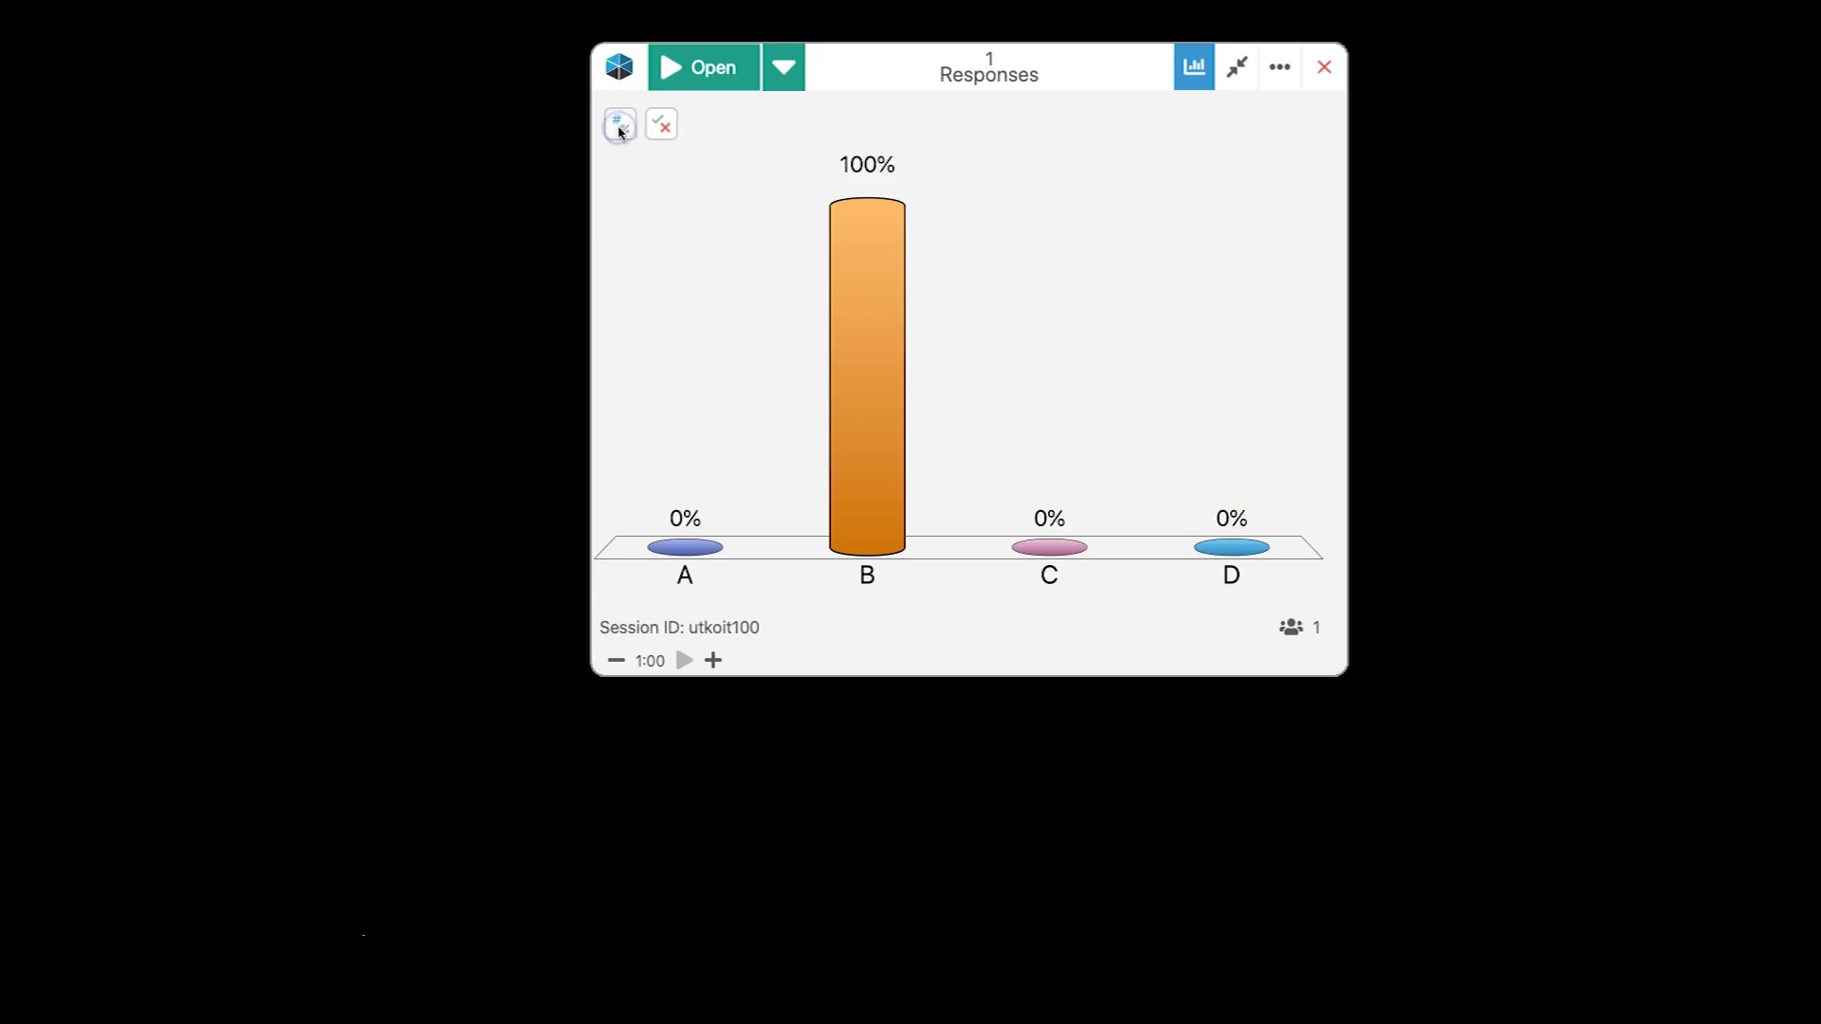
pyautogui.click(667, 135)
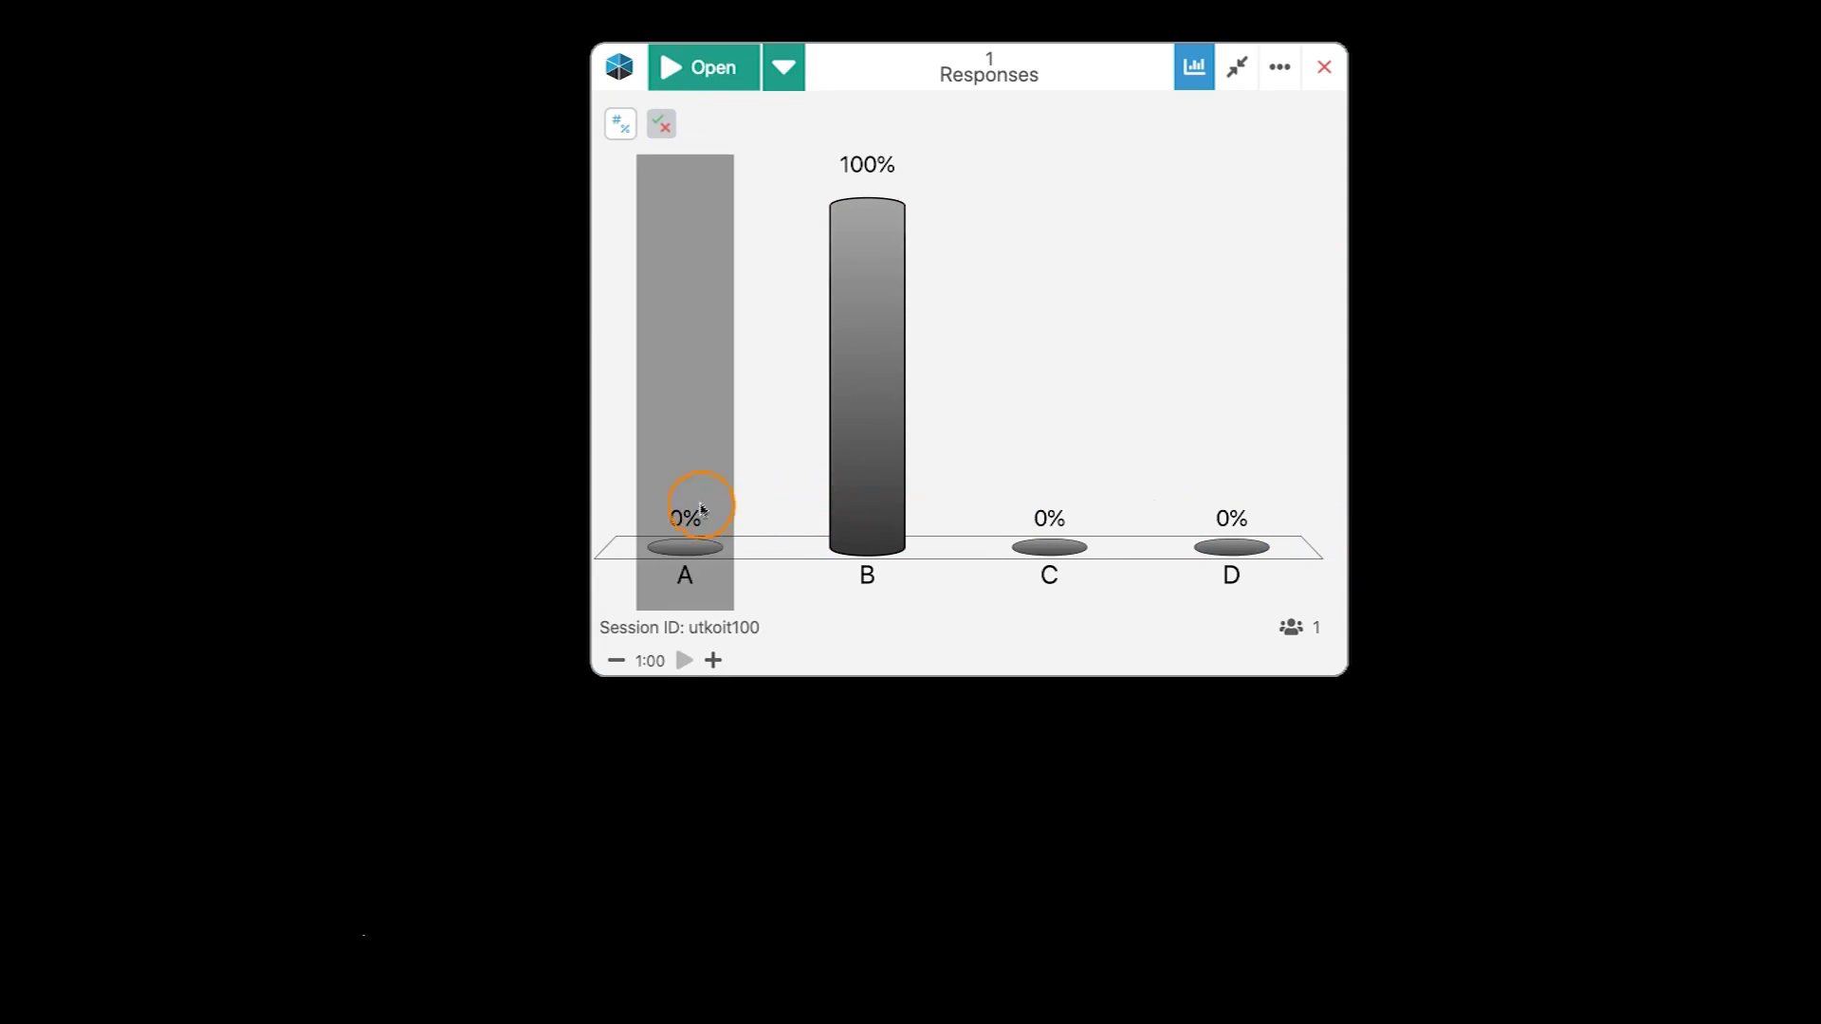
pyautogui.click(699, 519)
pyautogui.click(672, 130)
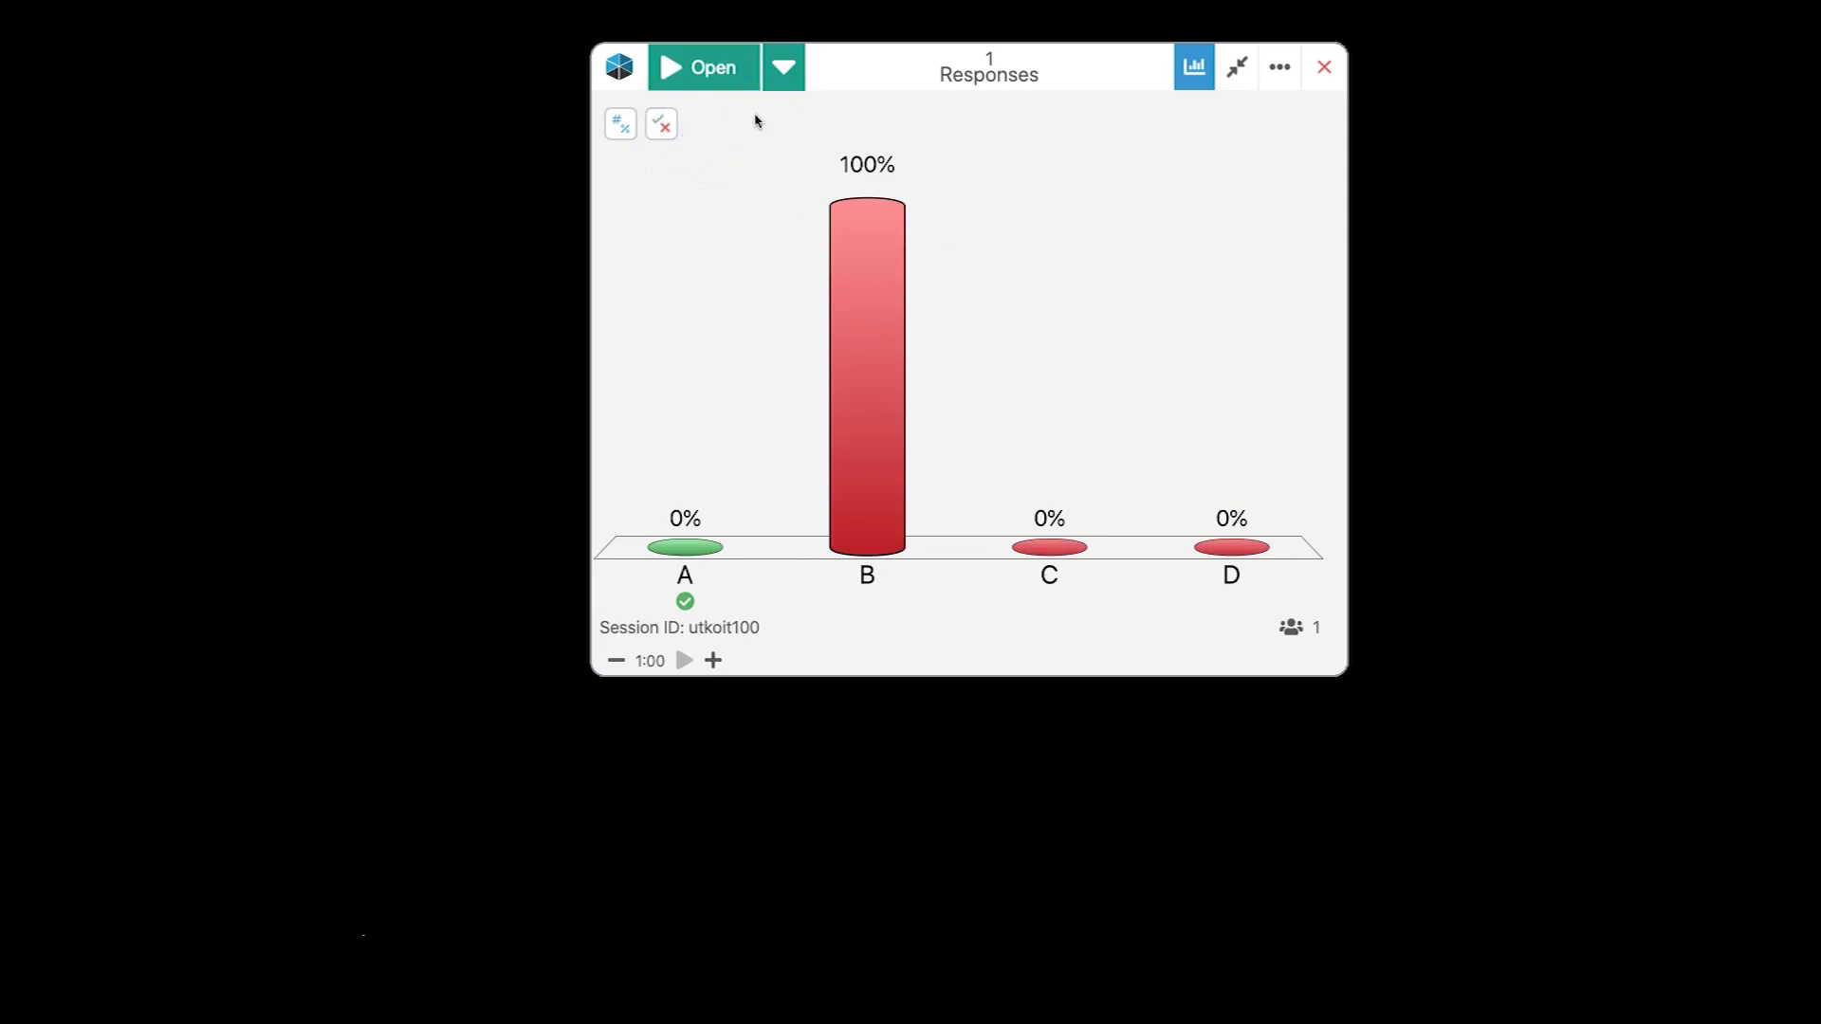
pyautogui.click(780, 66)
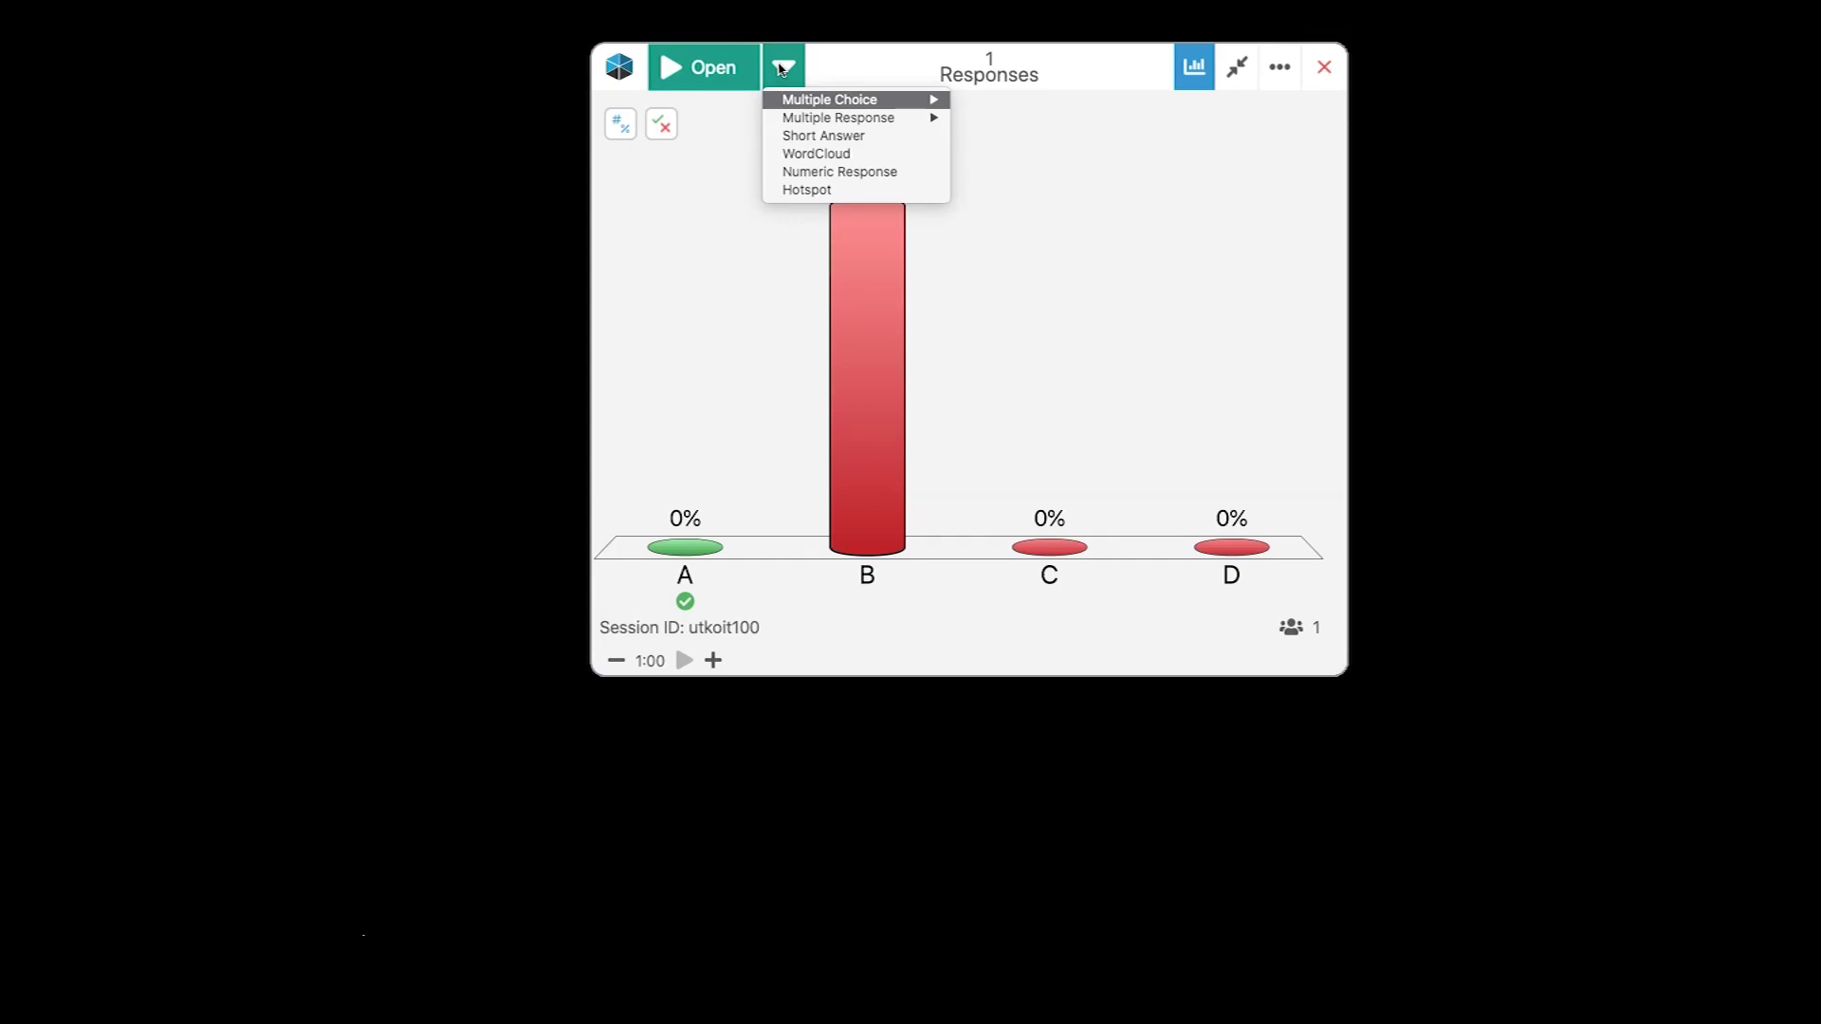
# Run a two-answer multiple choice poll and mark answer A as correct.
pyautogui.moveTo(874, 96)
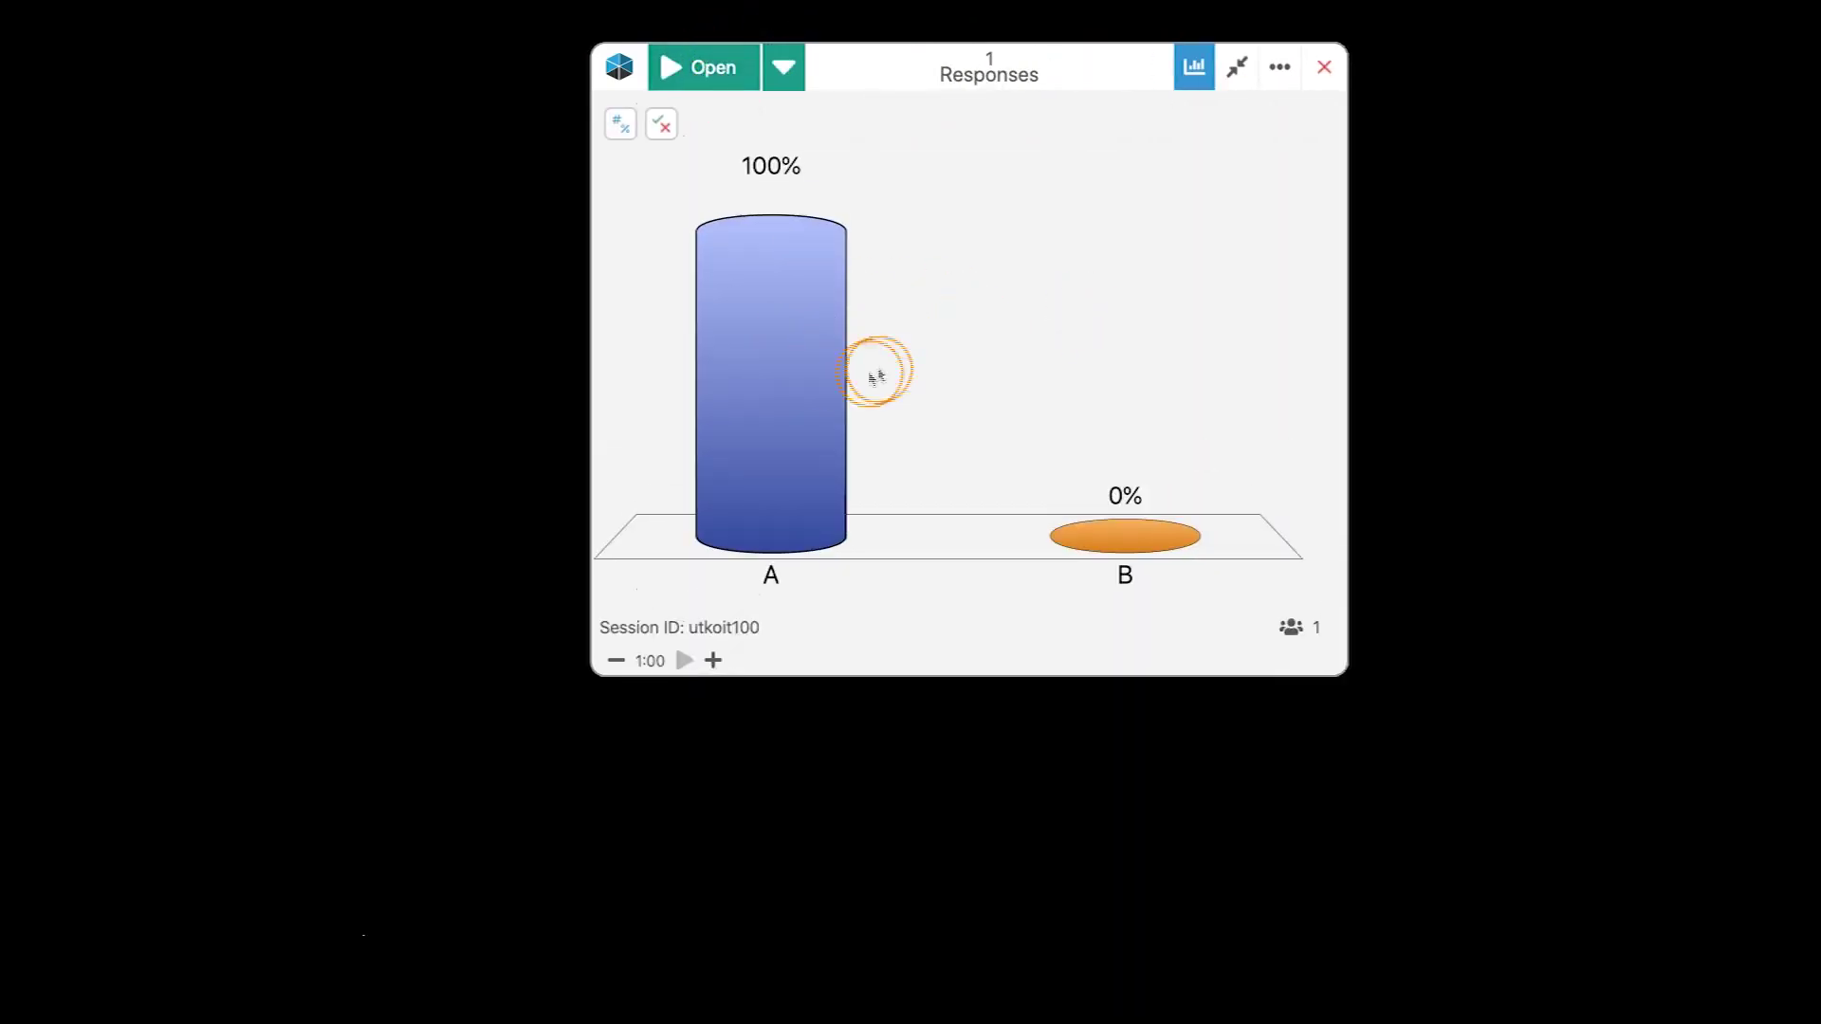
pyautogui.click(662, 122)
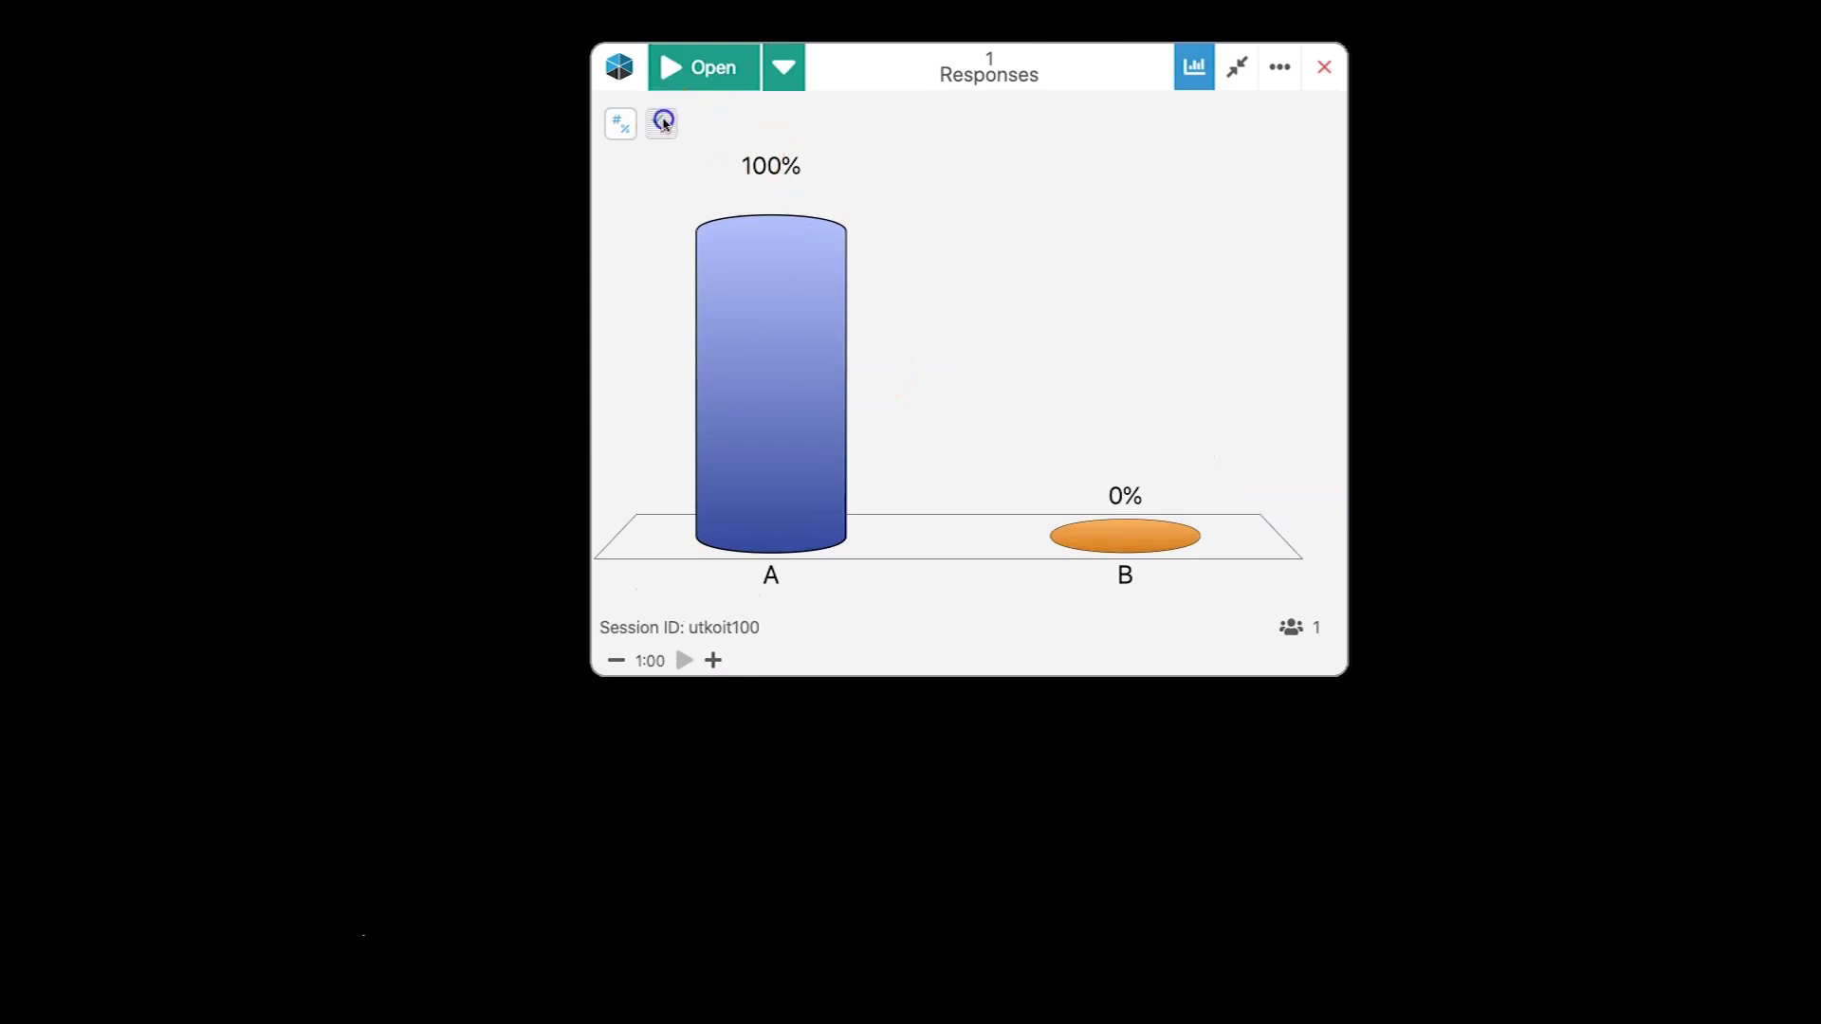
pyautogui.click(764, 333)
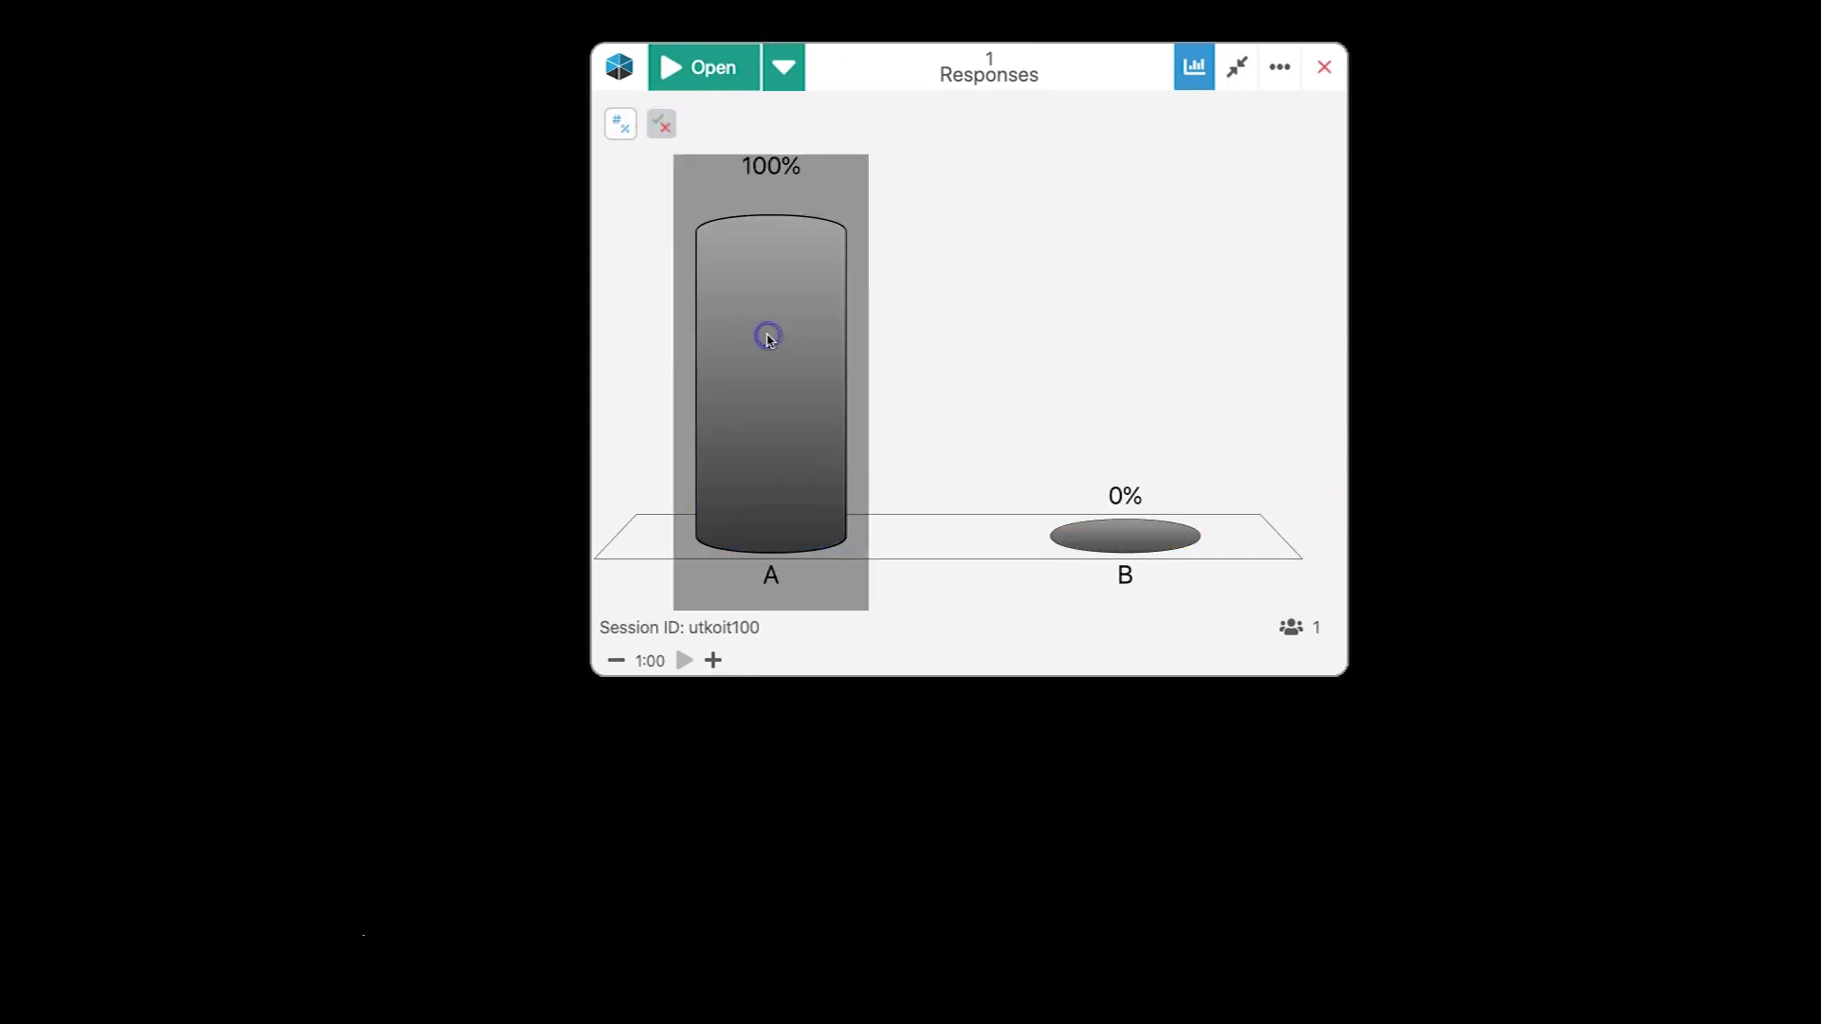
pyautogui.click(780, 349)
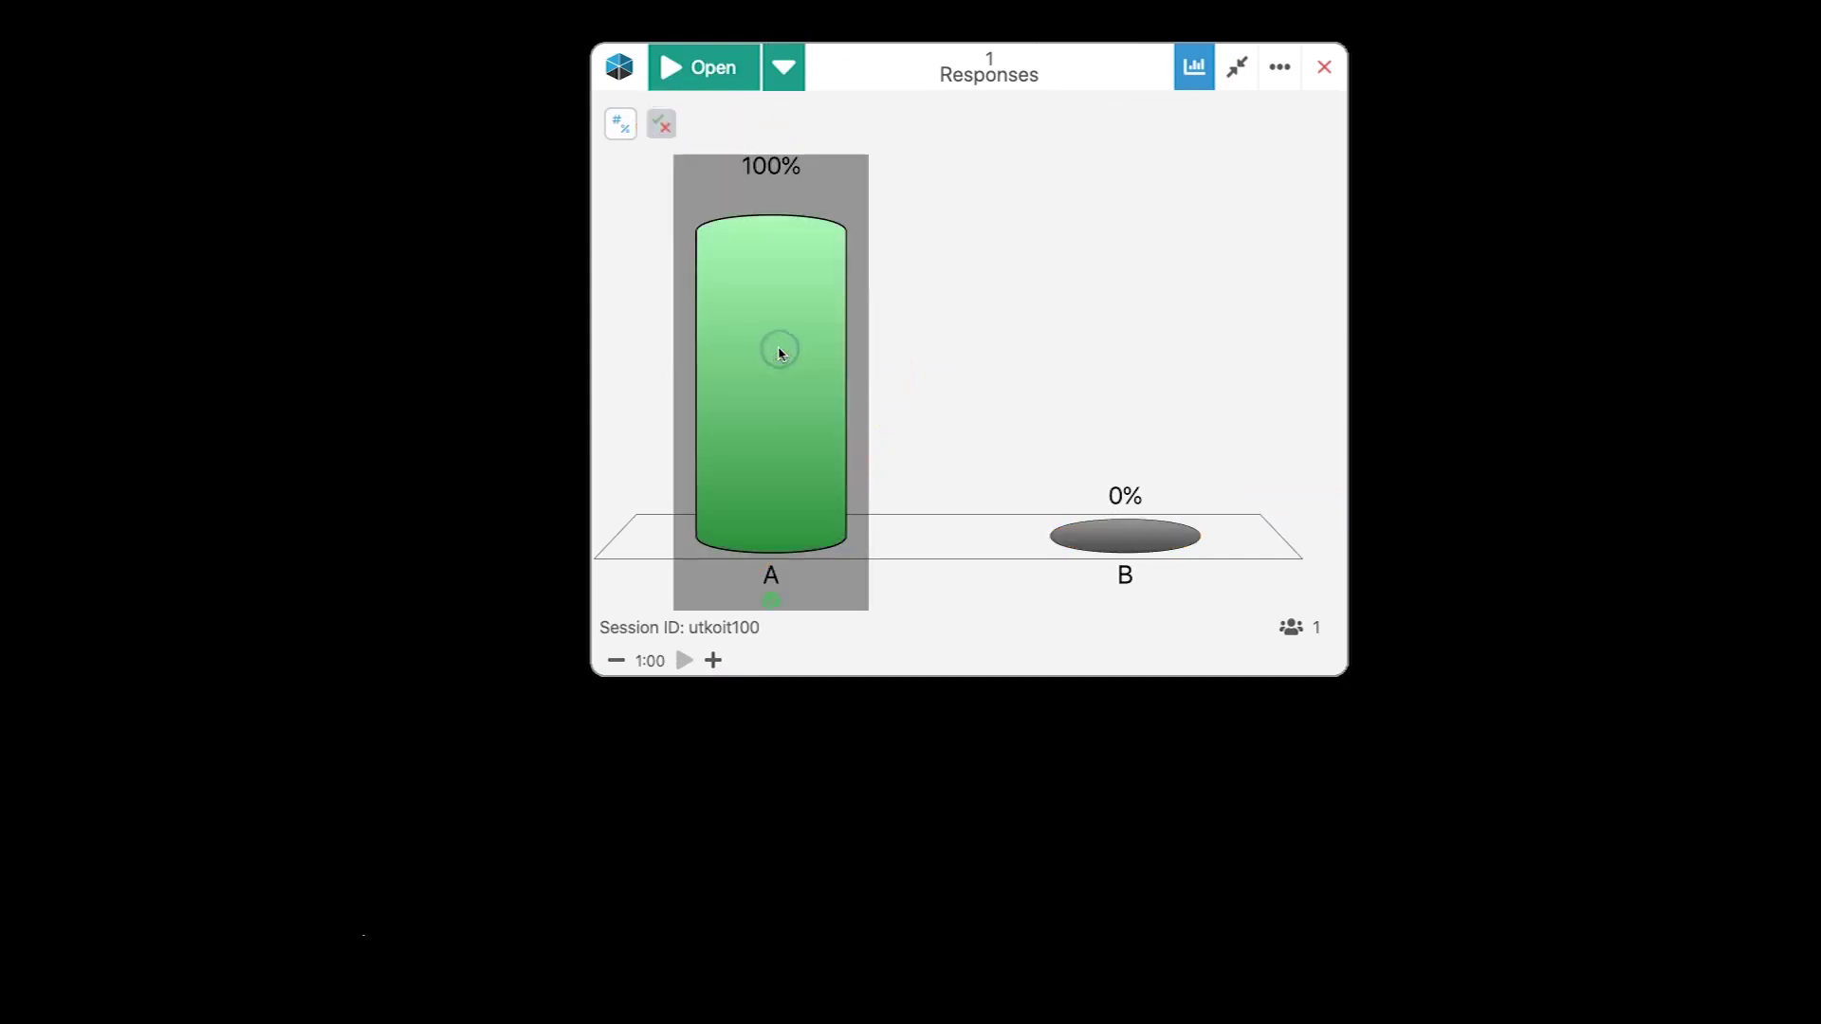
pyautogui.click(662, 124)
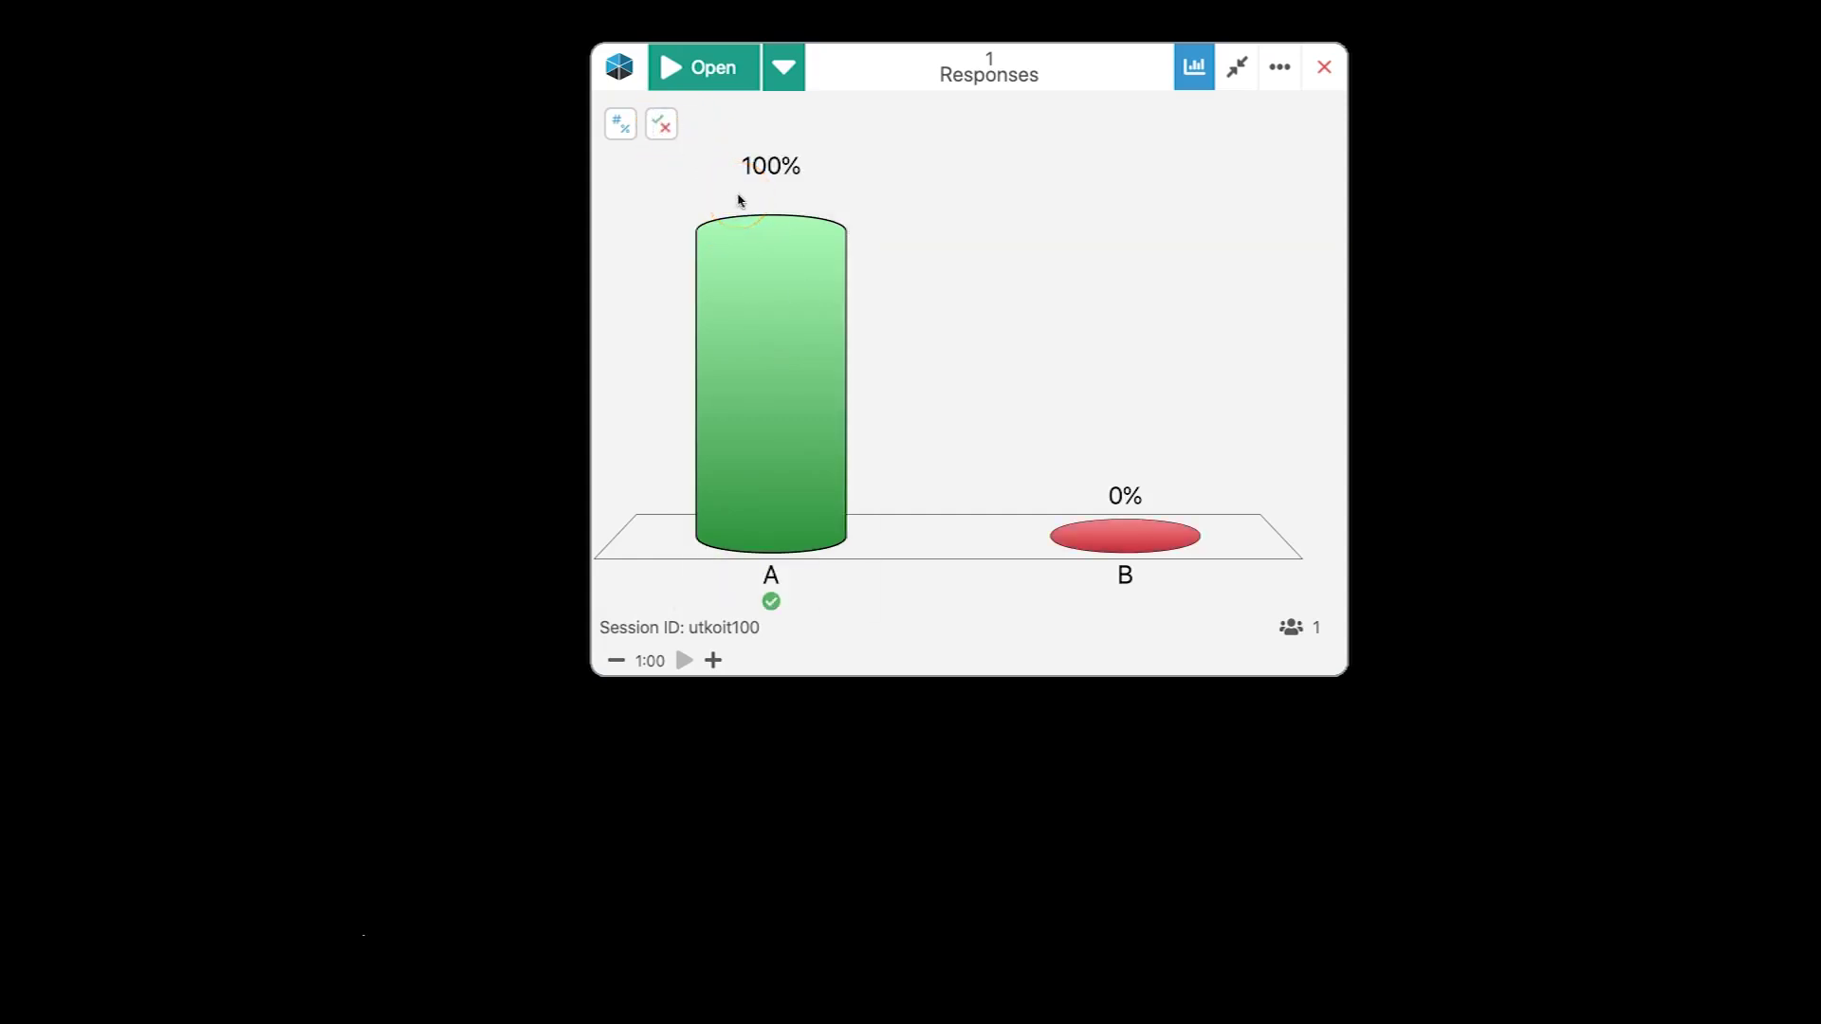
# Choose the Multiple Response question type and show its answer-count choices.
pyautogui.click(782, 69)
pyautogui.click(813, 115)
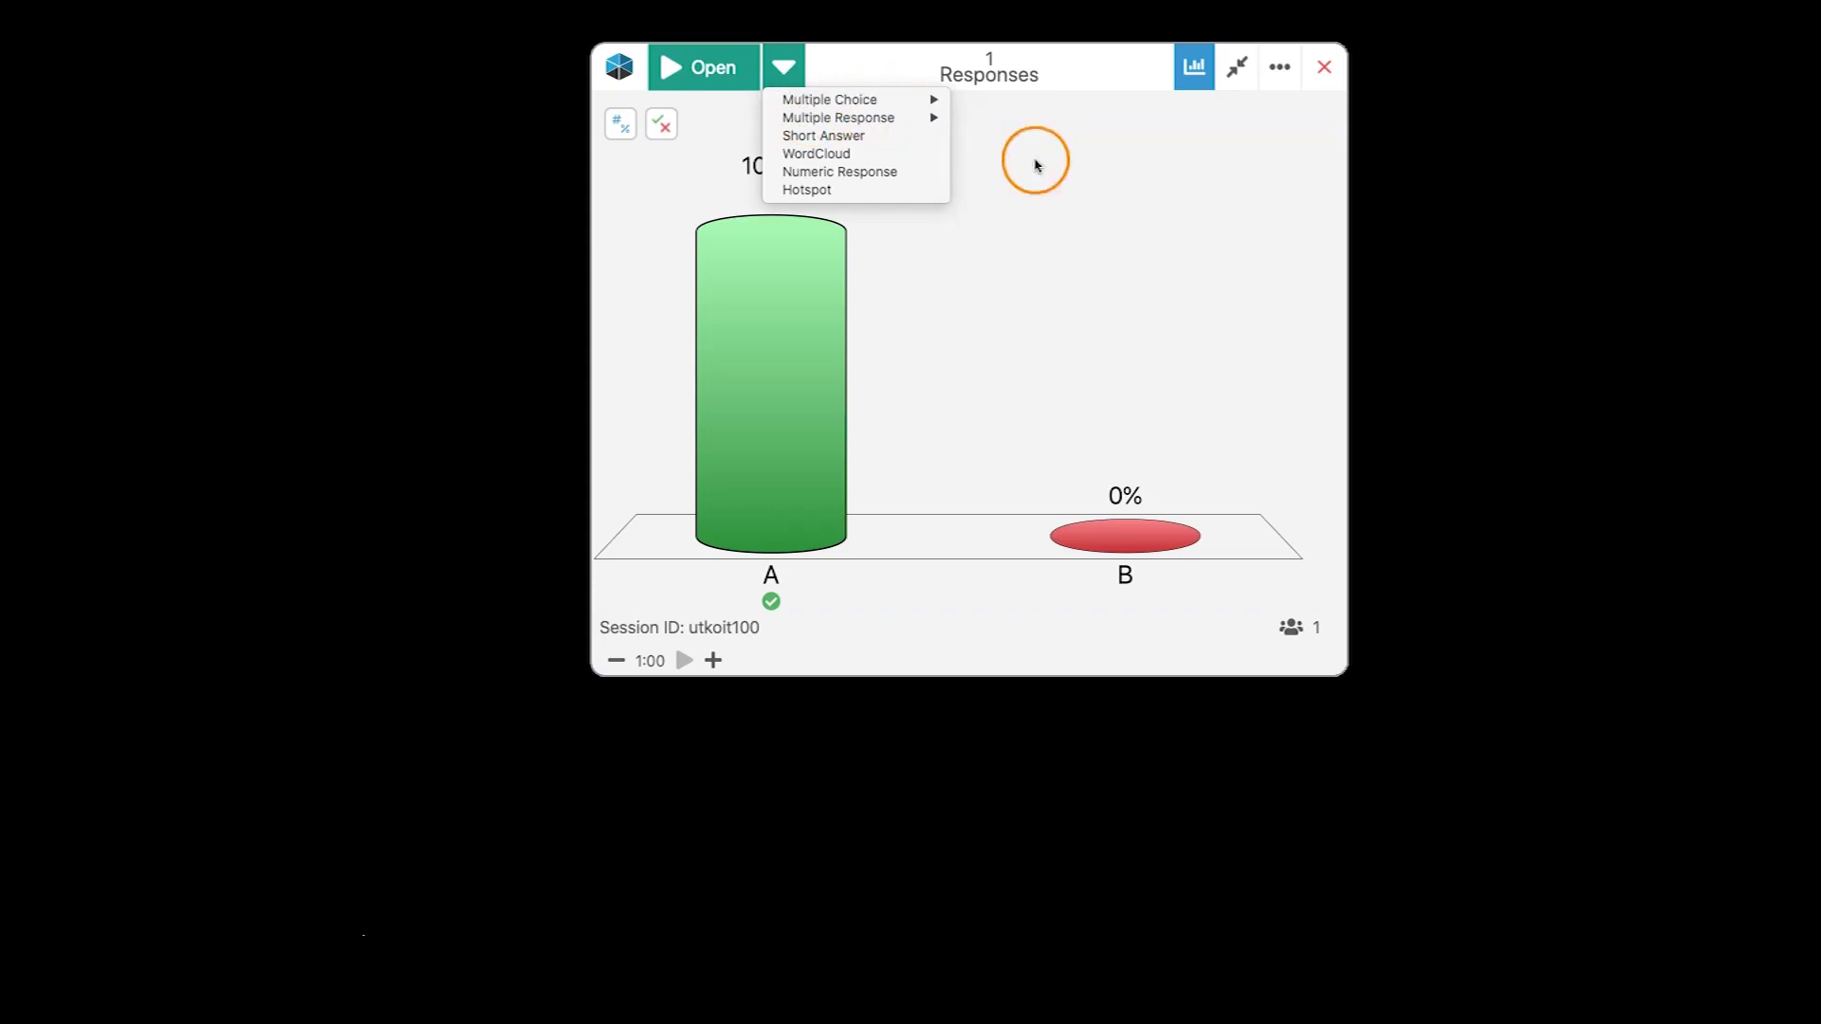
pyautogui.click(886, 115)
# Poll a 10-answer multiple response question and mark A, C, D, G and F correct.
pyautogui.click(1007, 262)
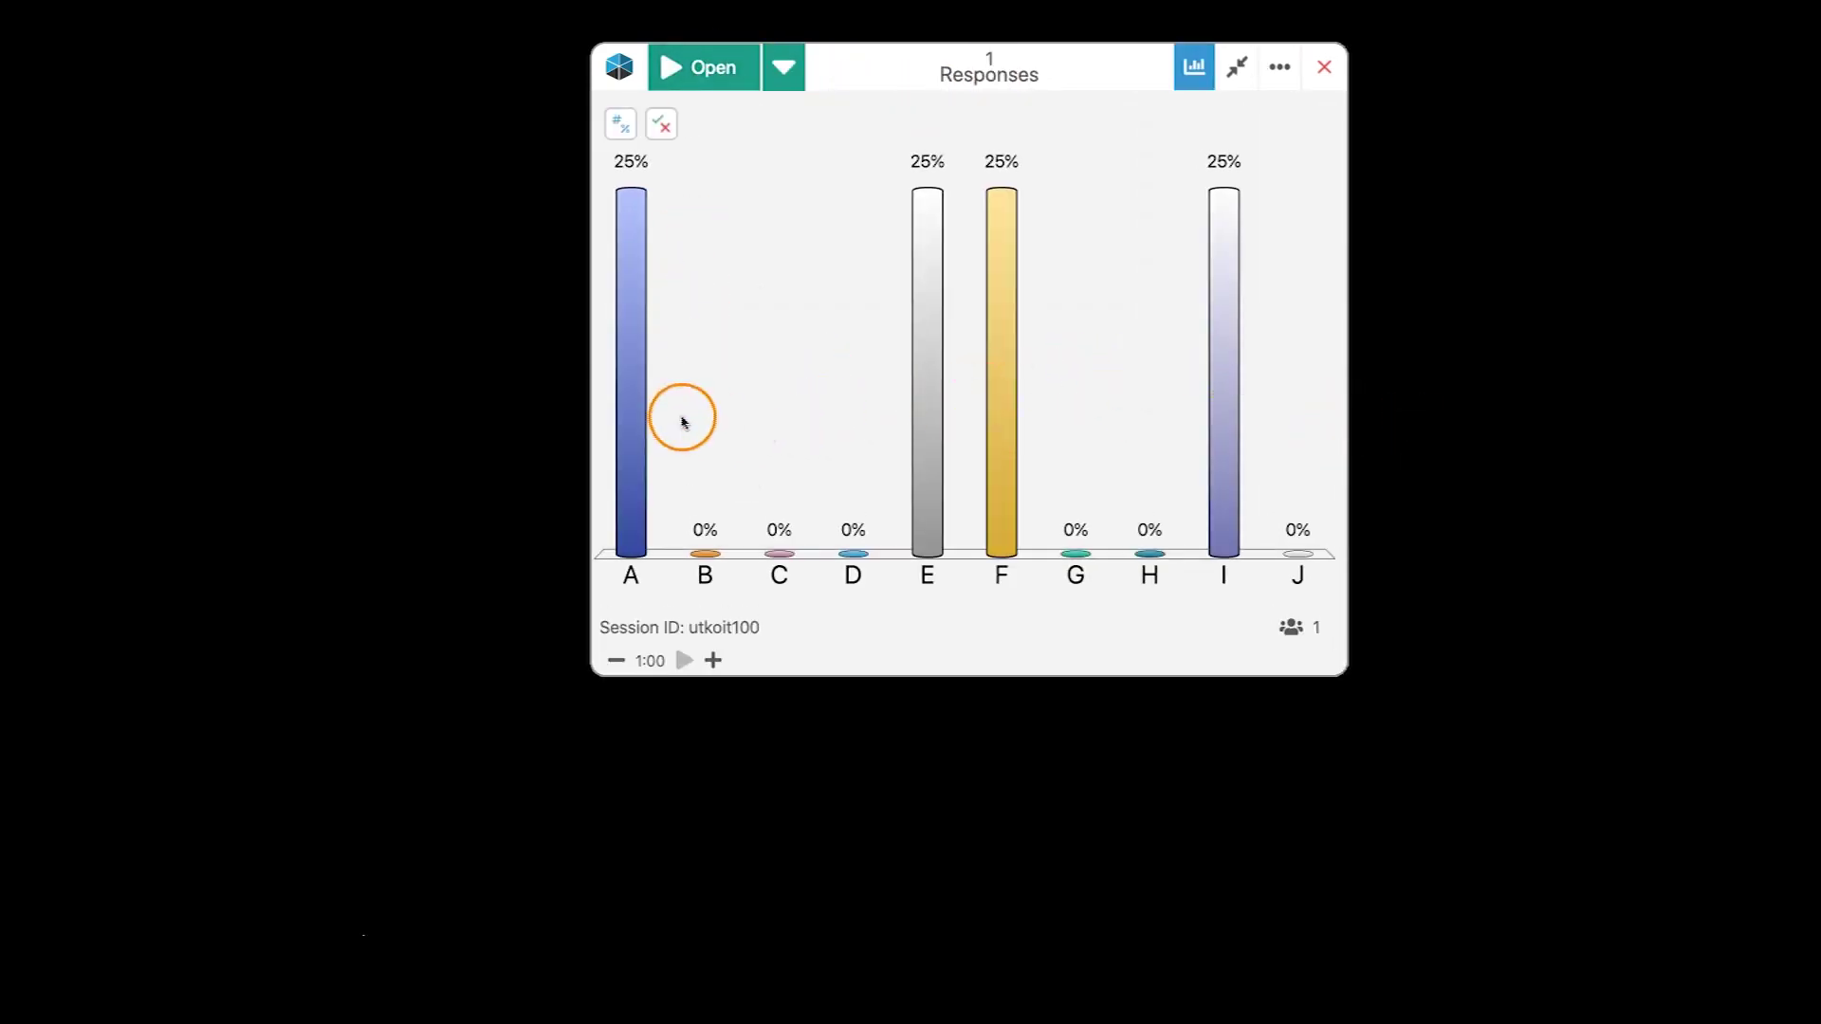
pyautogui.click(664, 127)
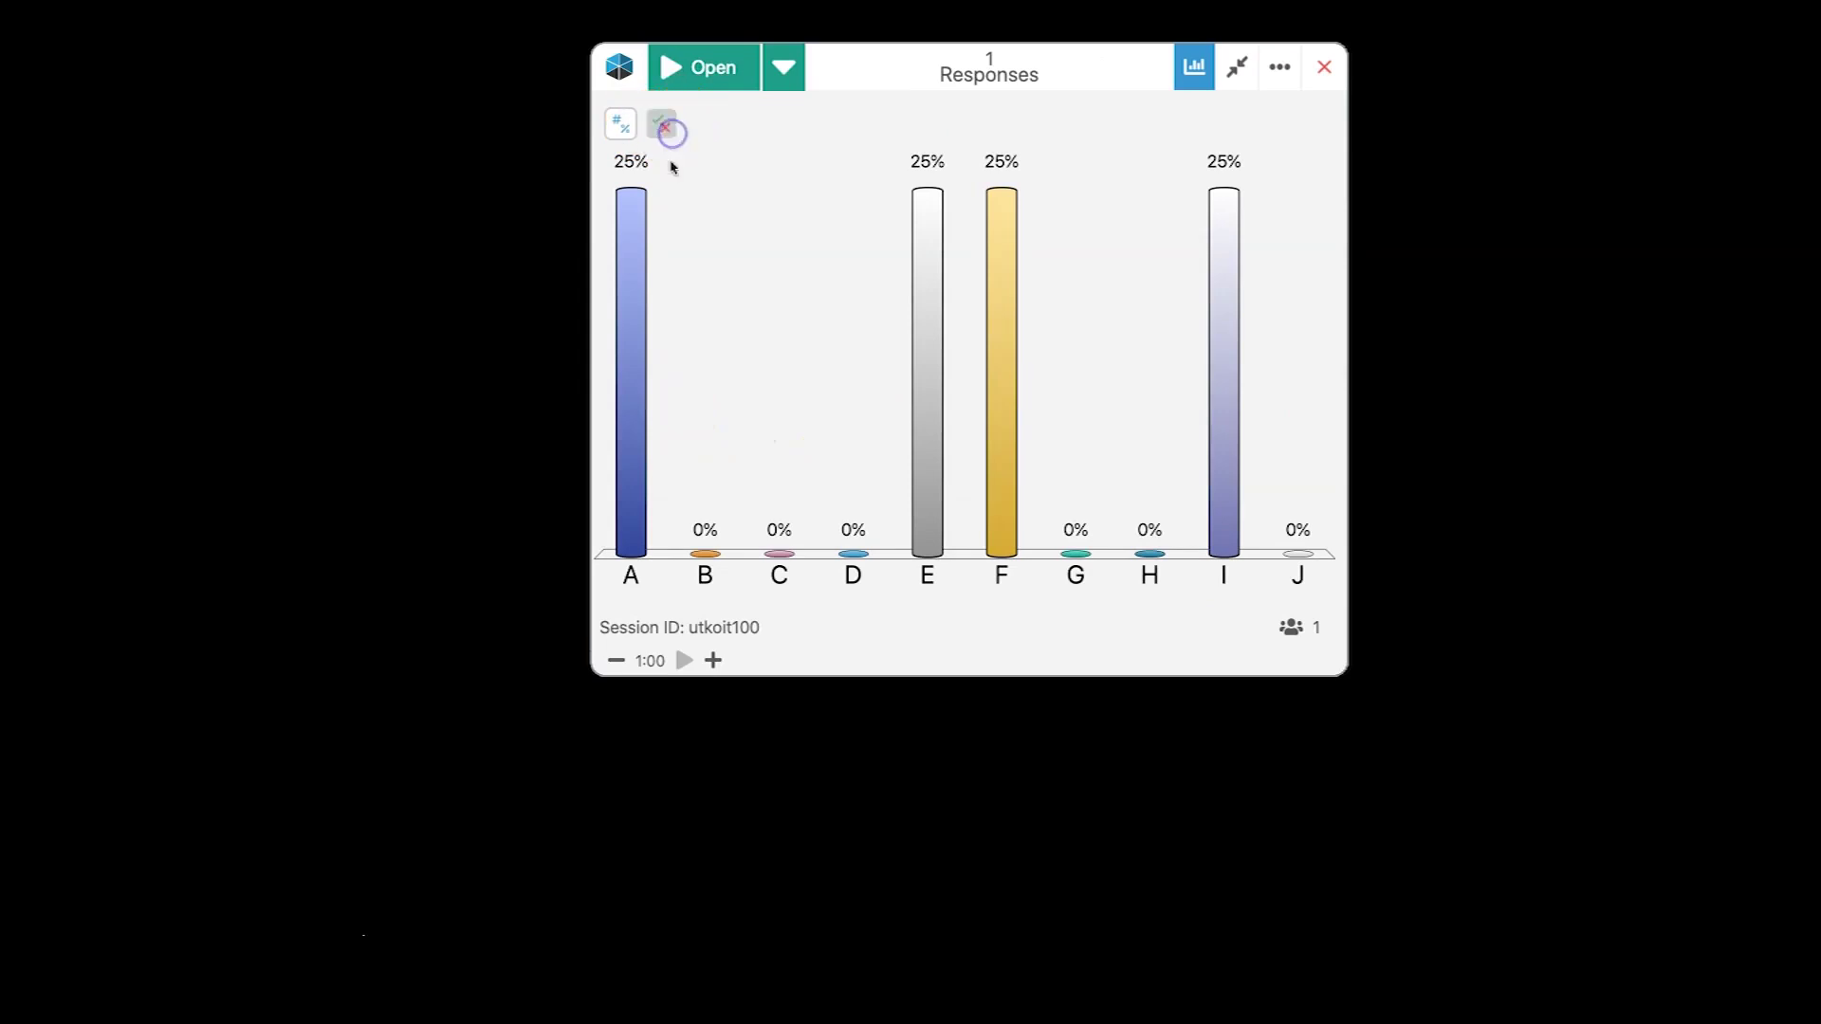
pyautogui.click(630, 284)
pyautogui.click(639, 382)
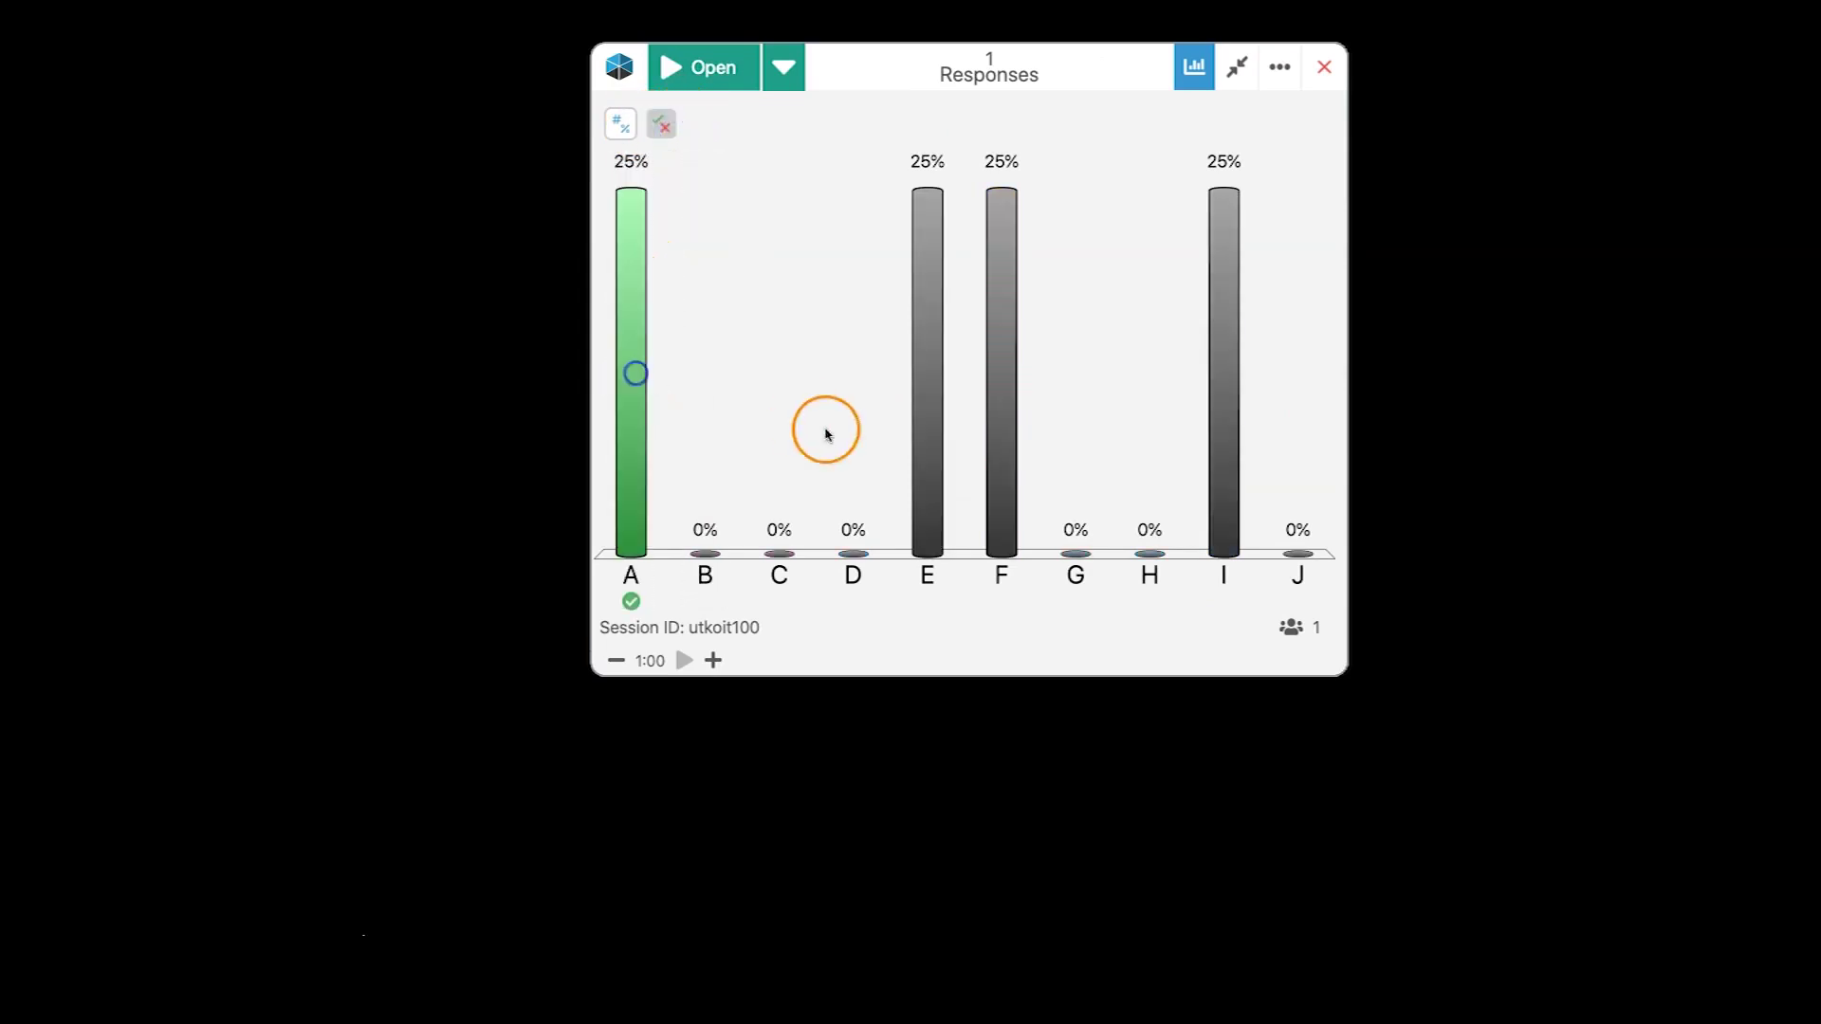
pyautogui.click(780, 471)
pyautogui.click(855, 453)
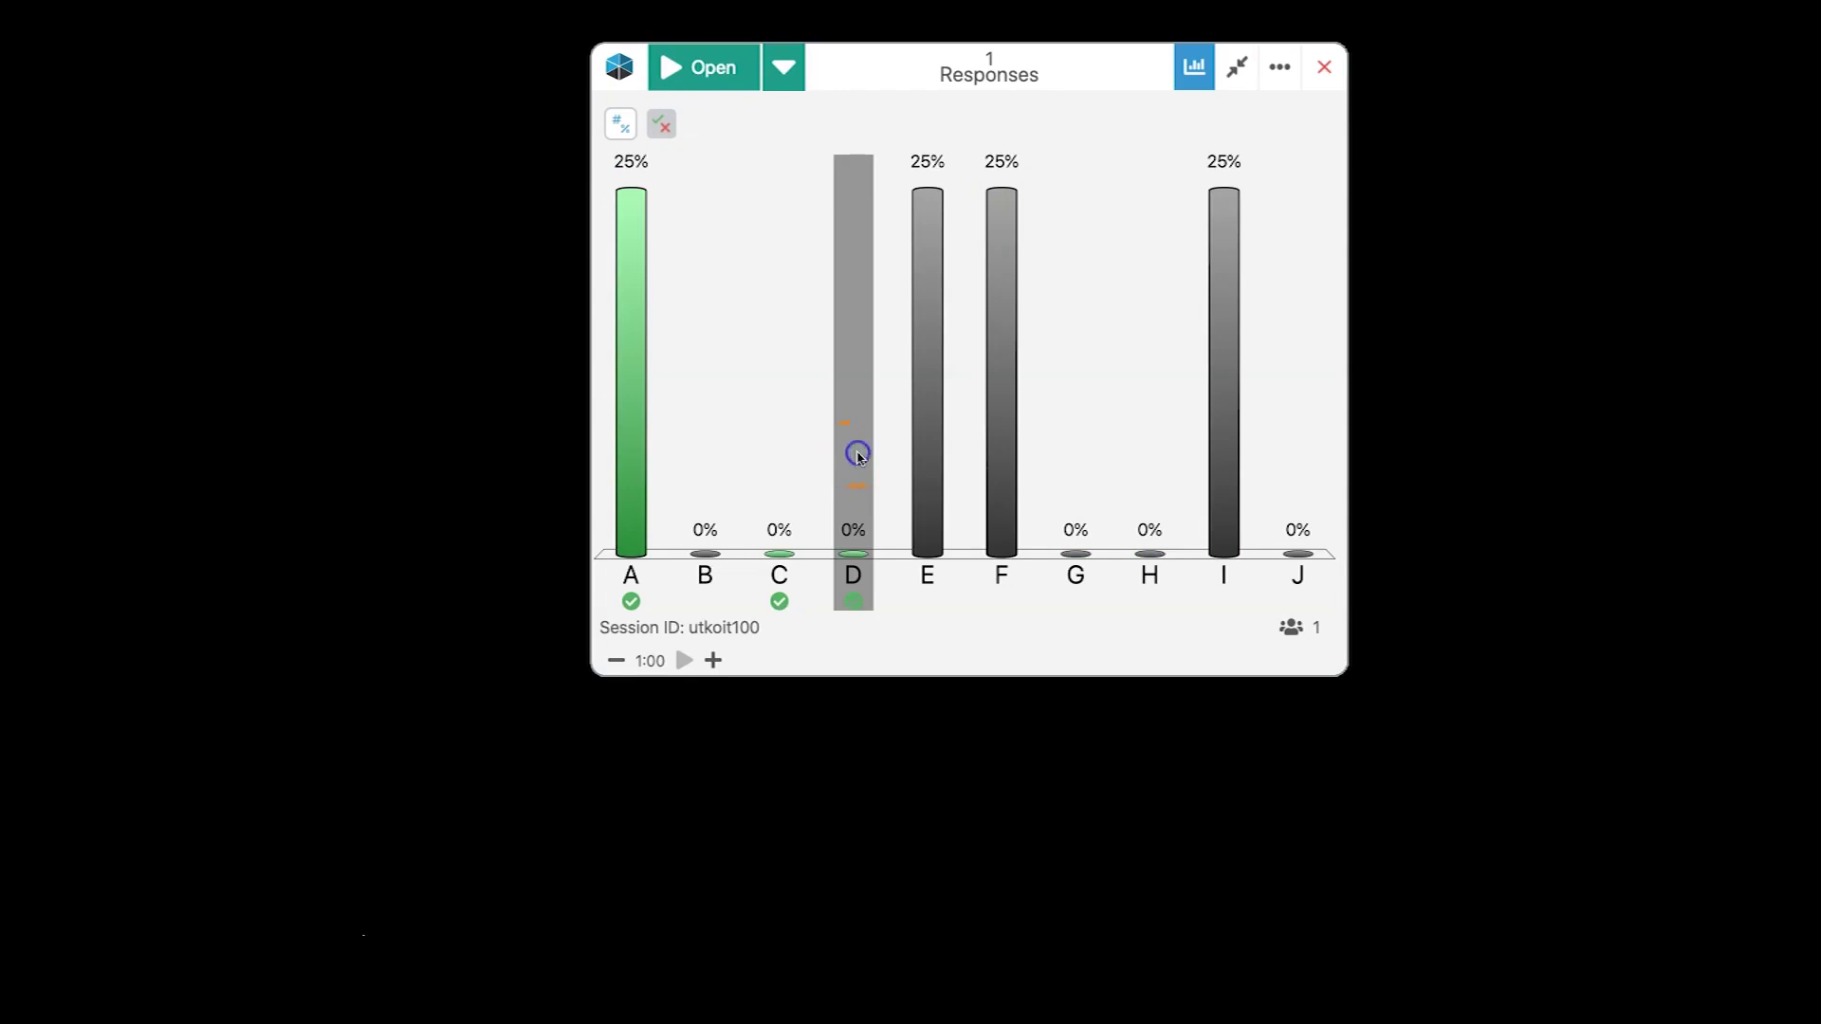
pyautogui.click(1066, 440)
pyautogui.click(1014, 442)
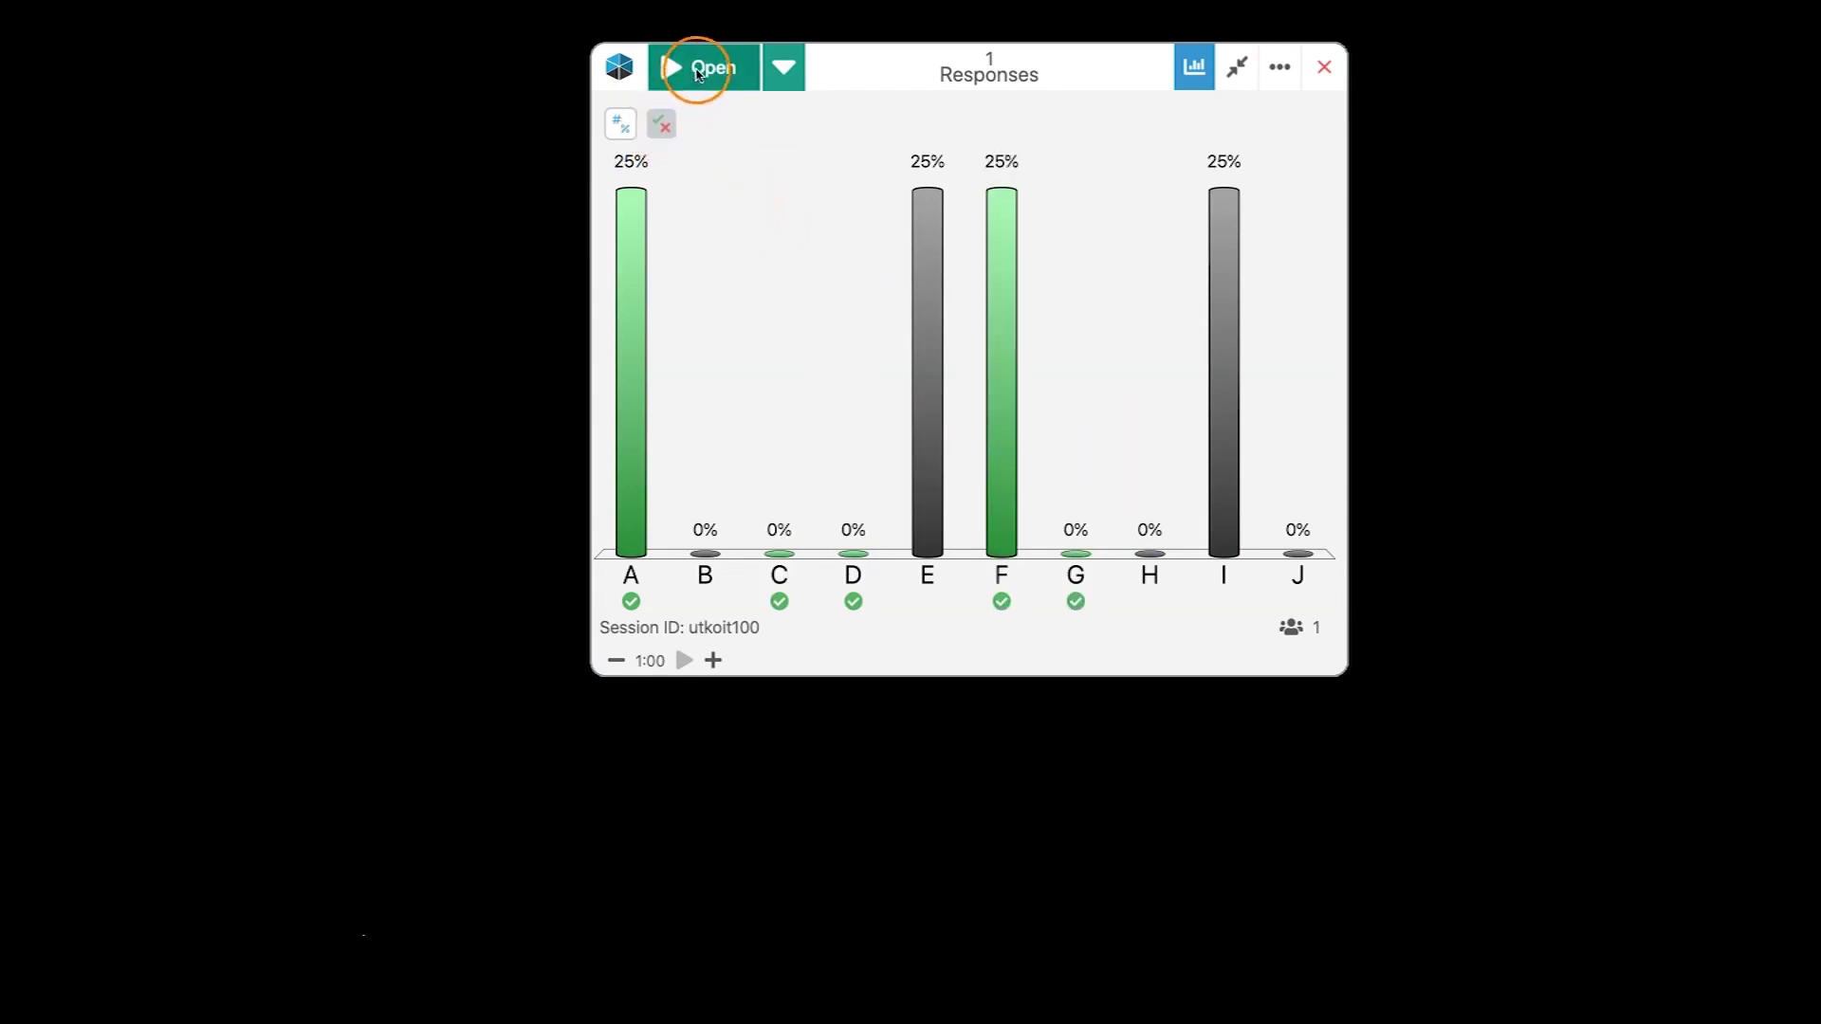
pyautogui.click(799, 76)
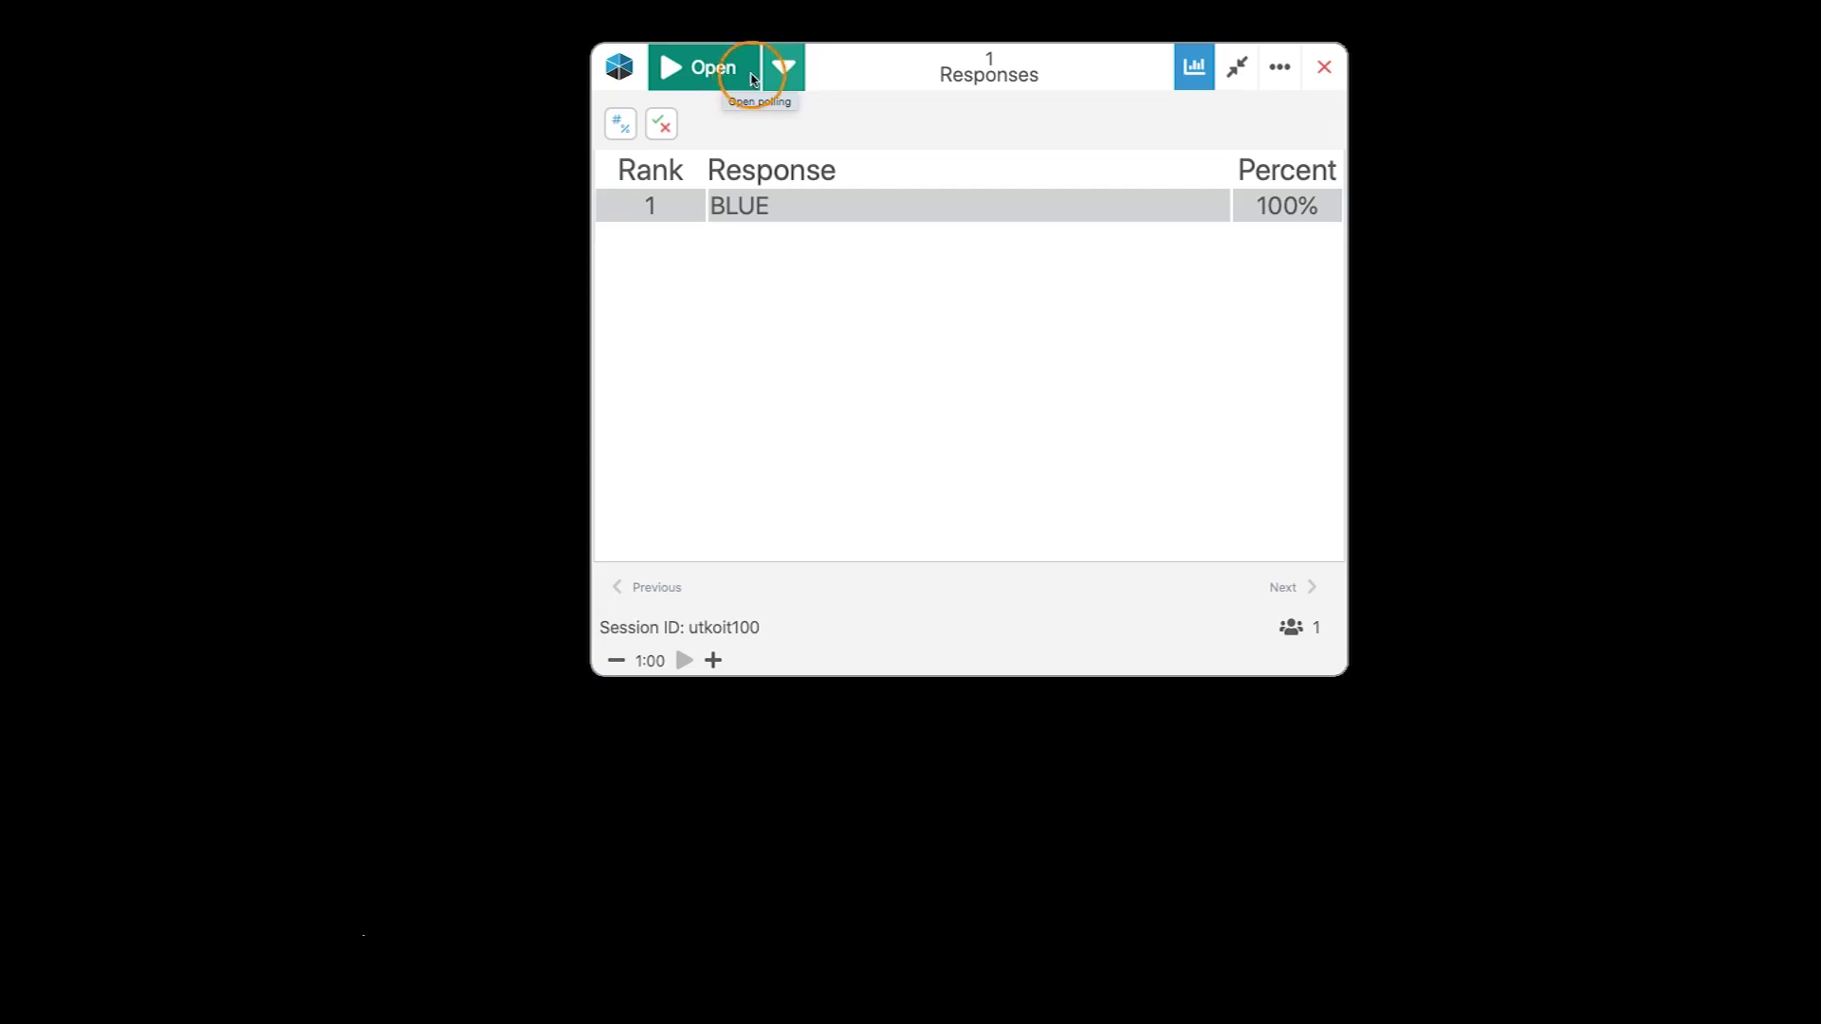
# Switch from the short answer poll to a WordCloud poll displaying BLUE.
pyautogui.click(784, 64)
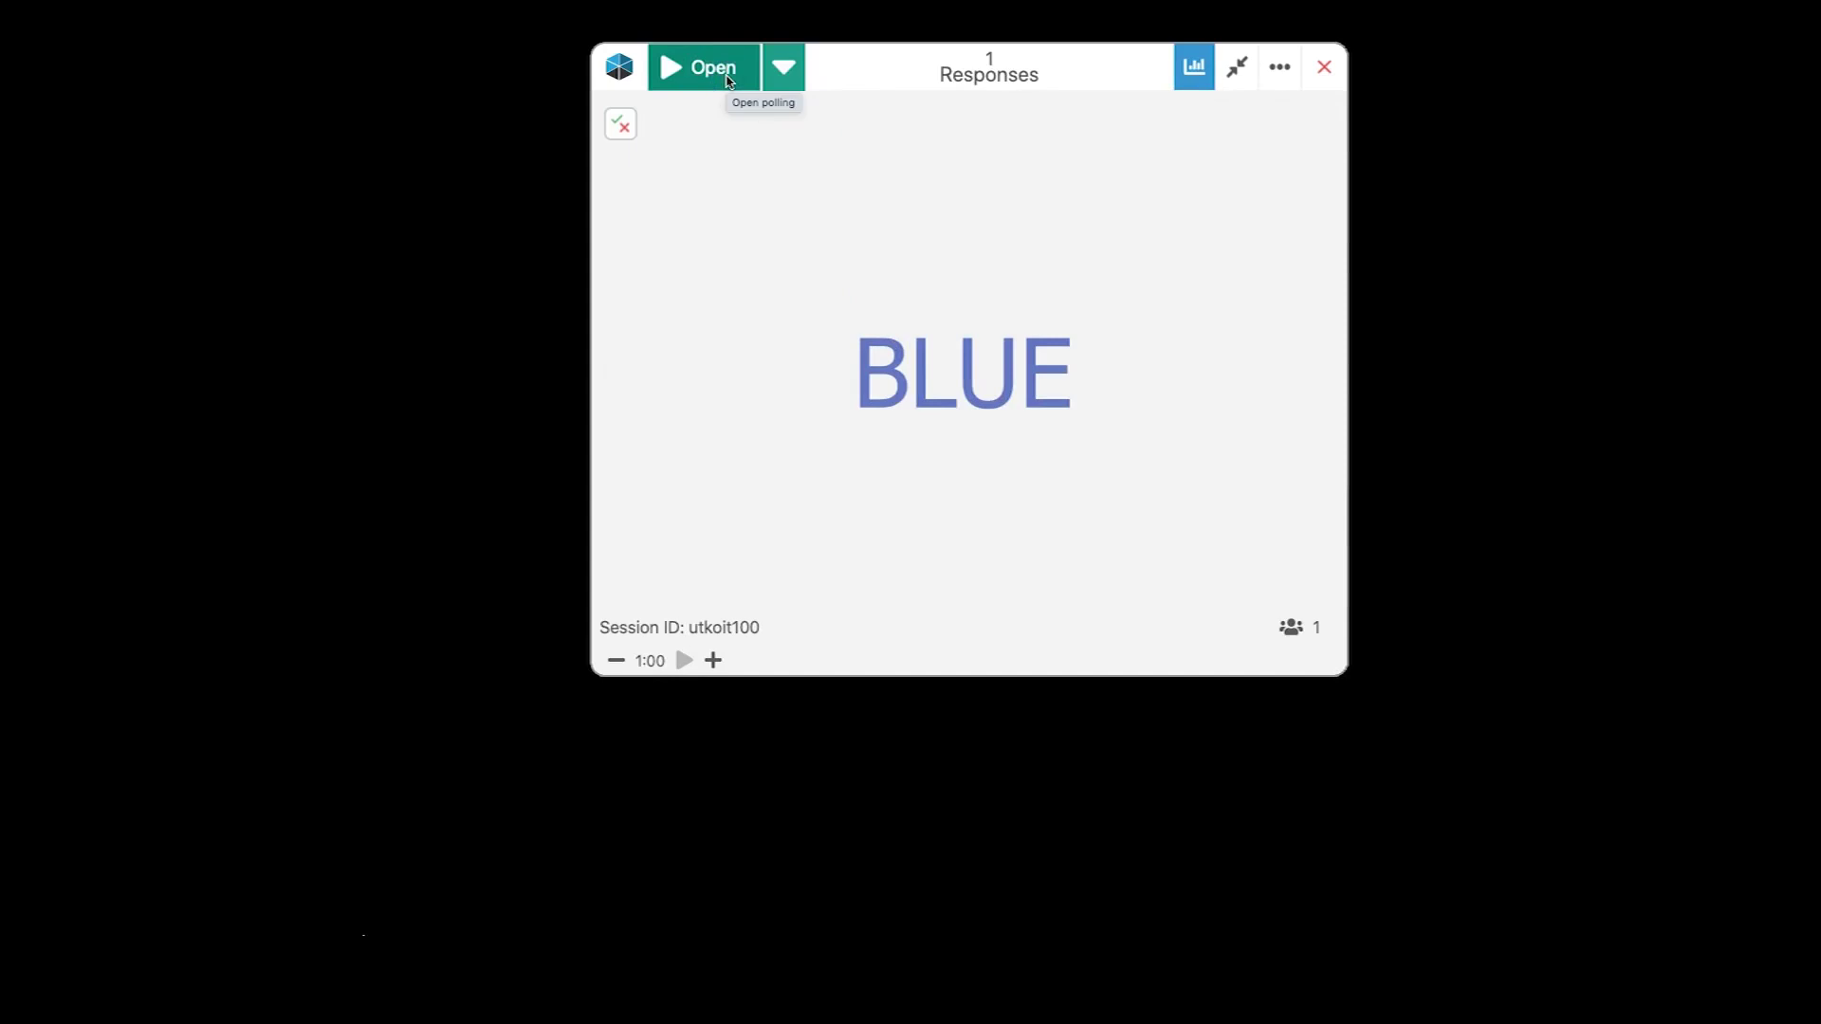
pyautogui.click(784, 68)
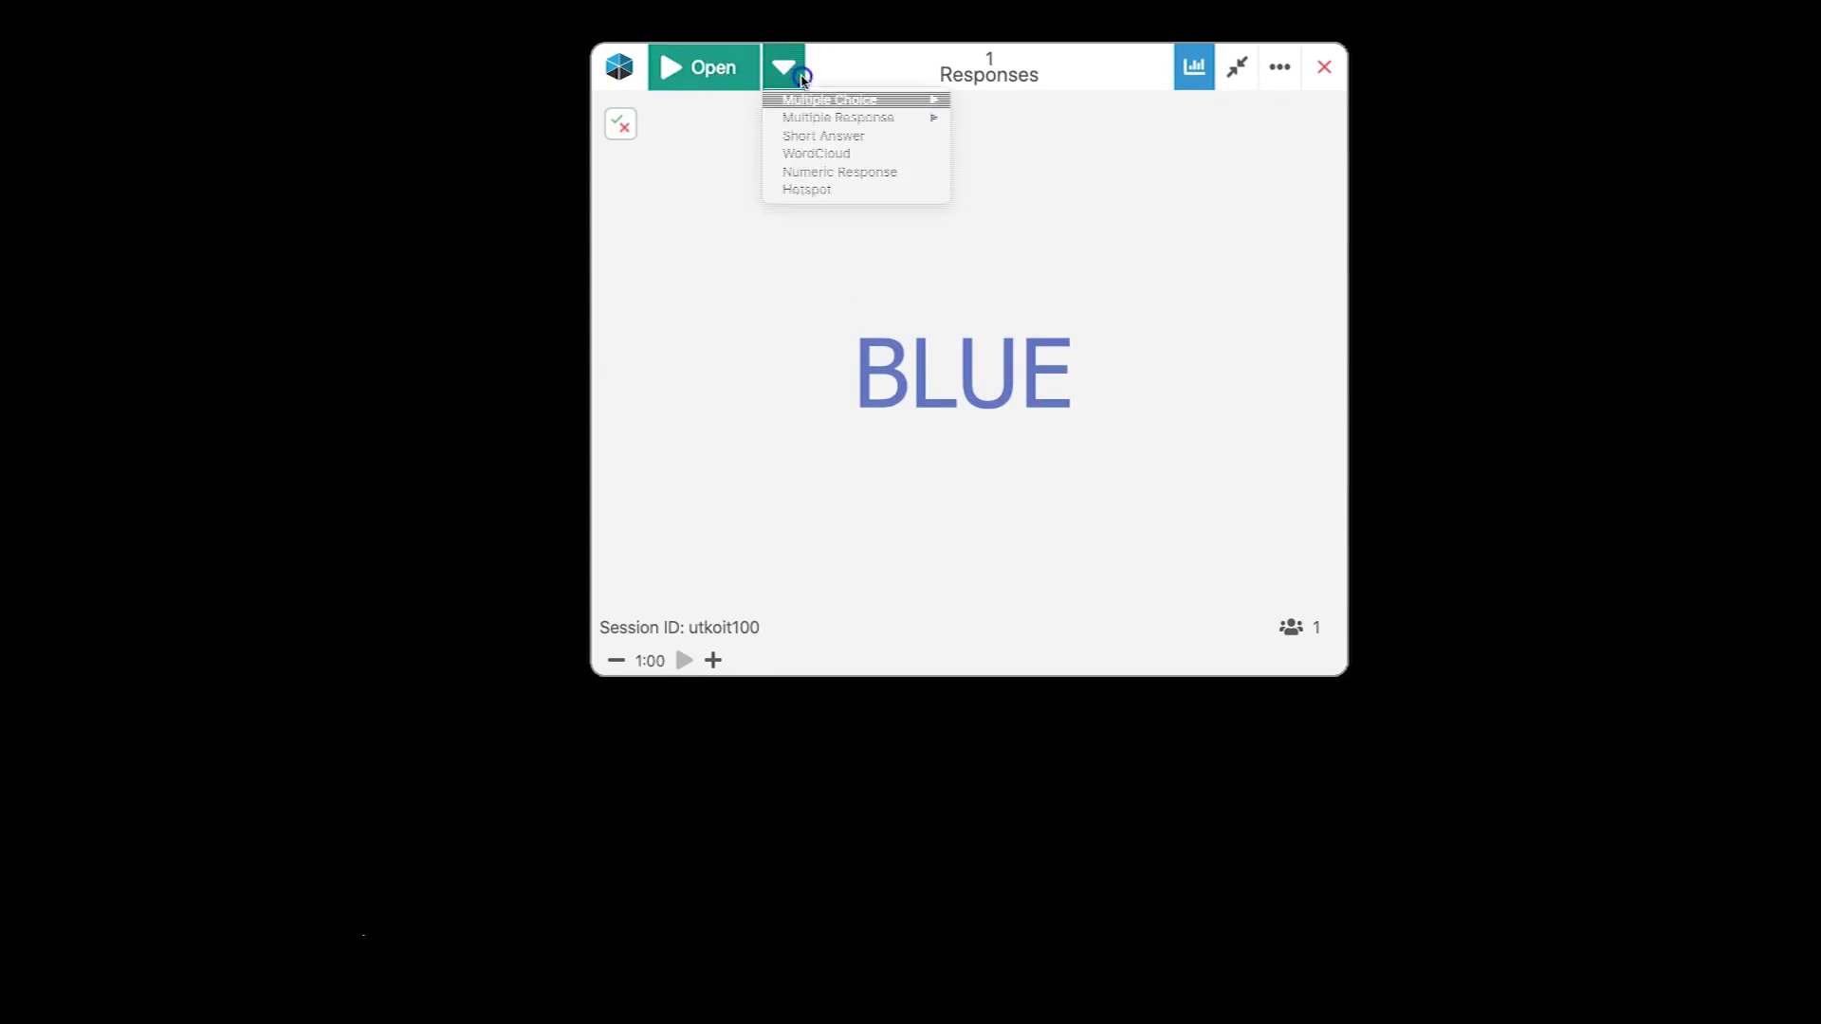
# Run a Numeric Response poll ranking answer 4 at 100%, then start a Hotspot poll.
pyautogui.click(798, 181)
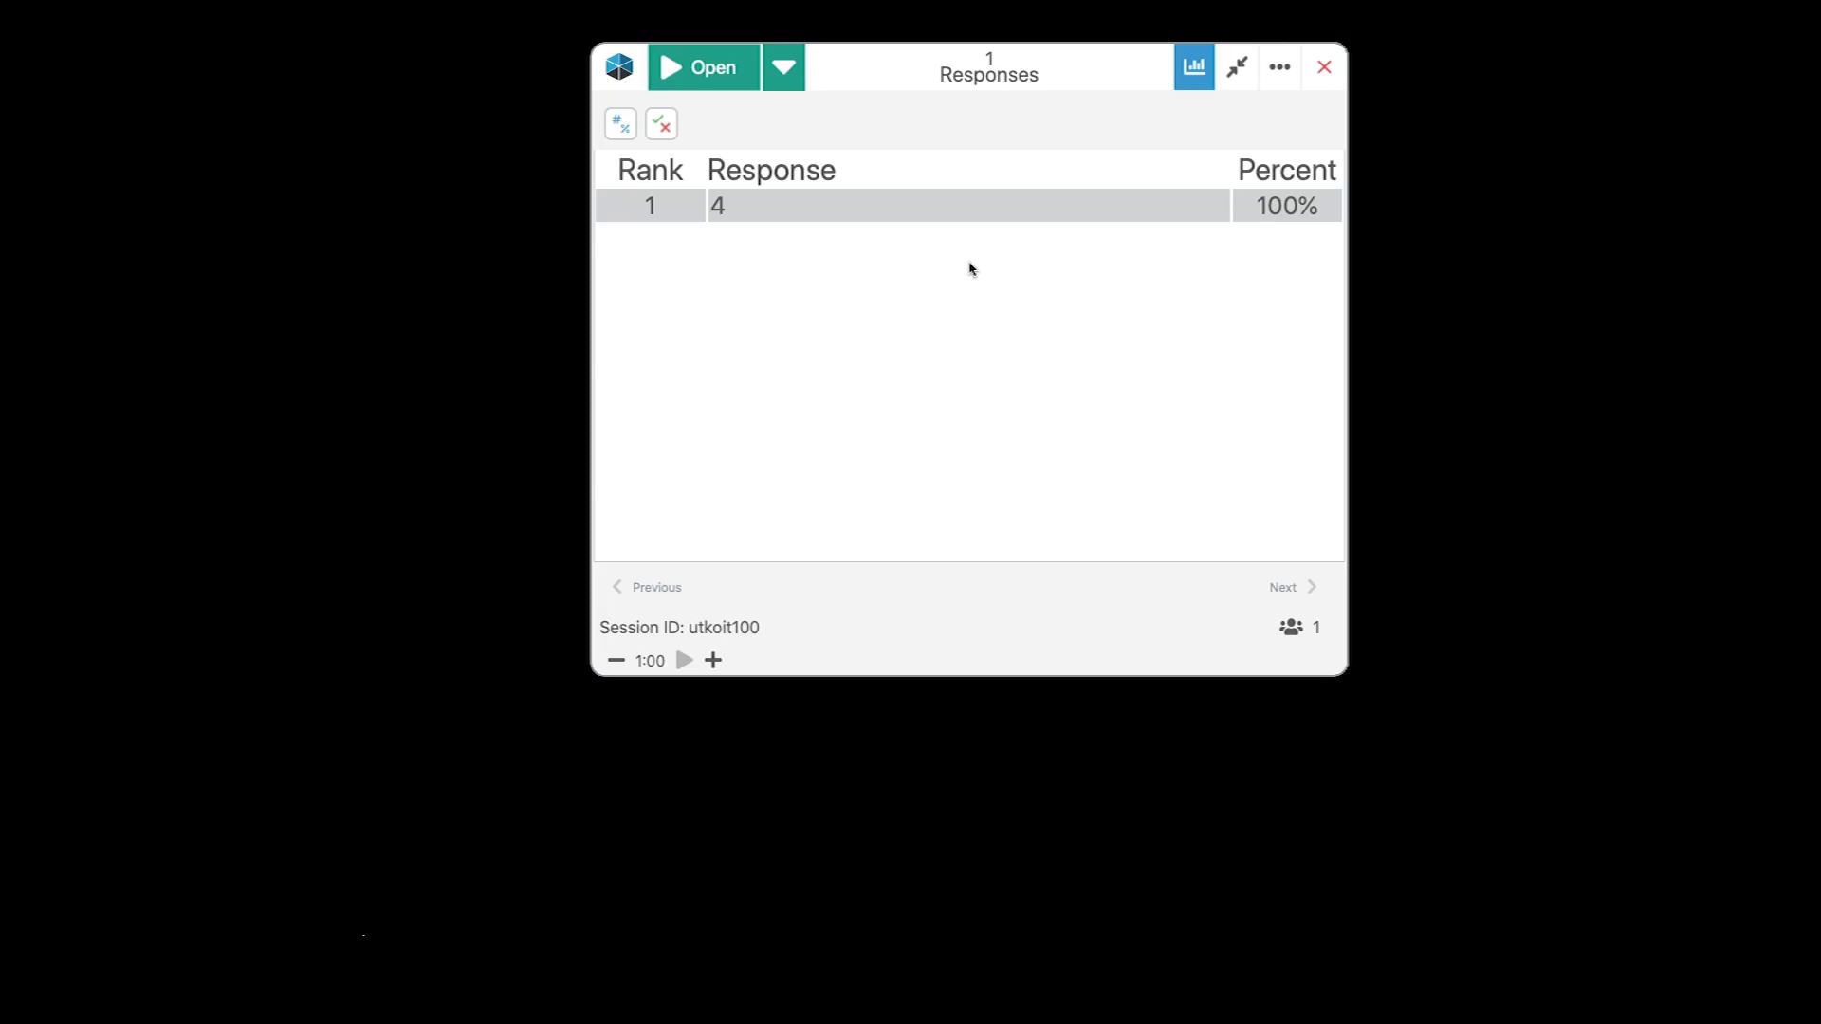
pyautogui.click(783, 68)
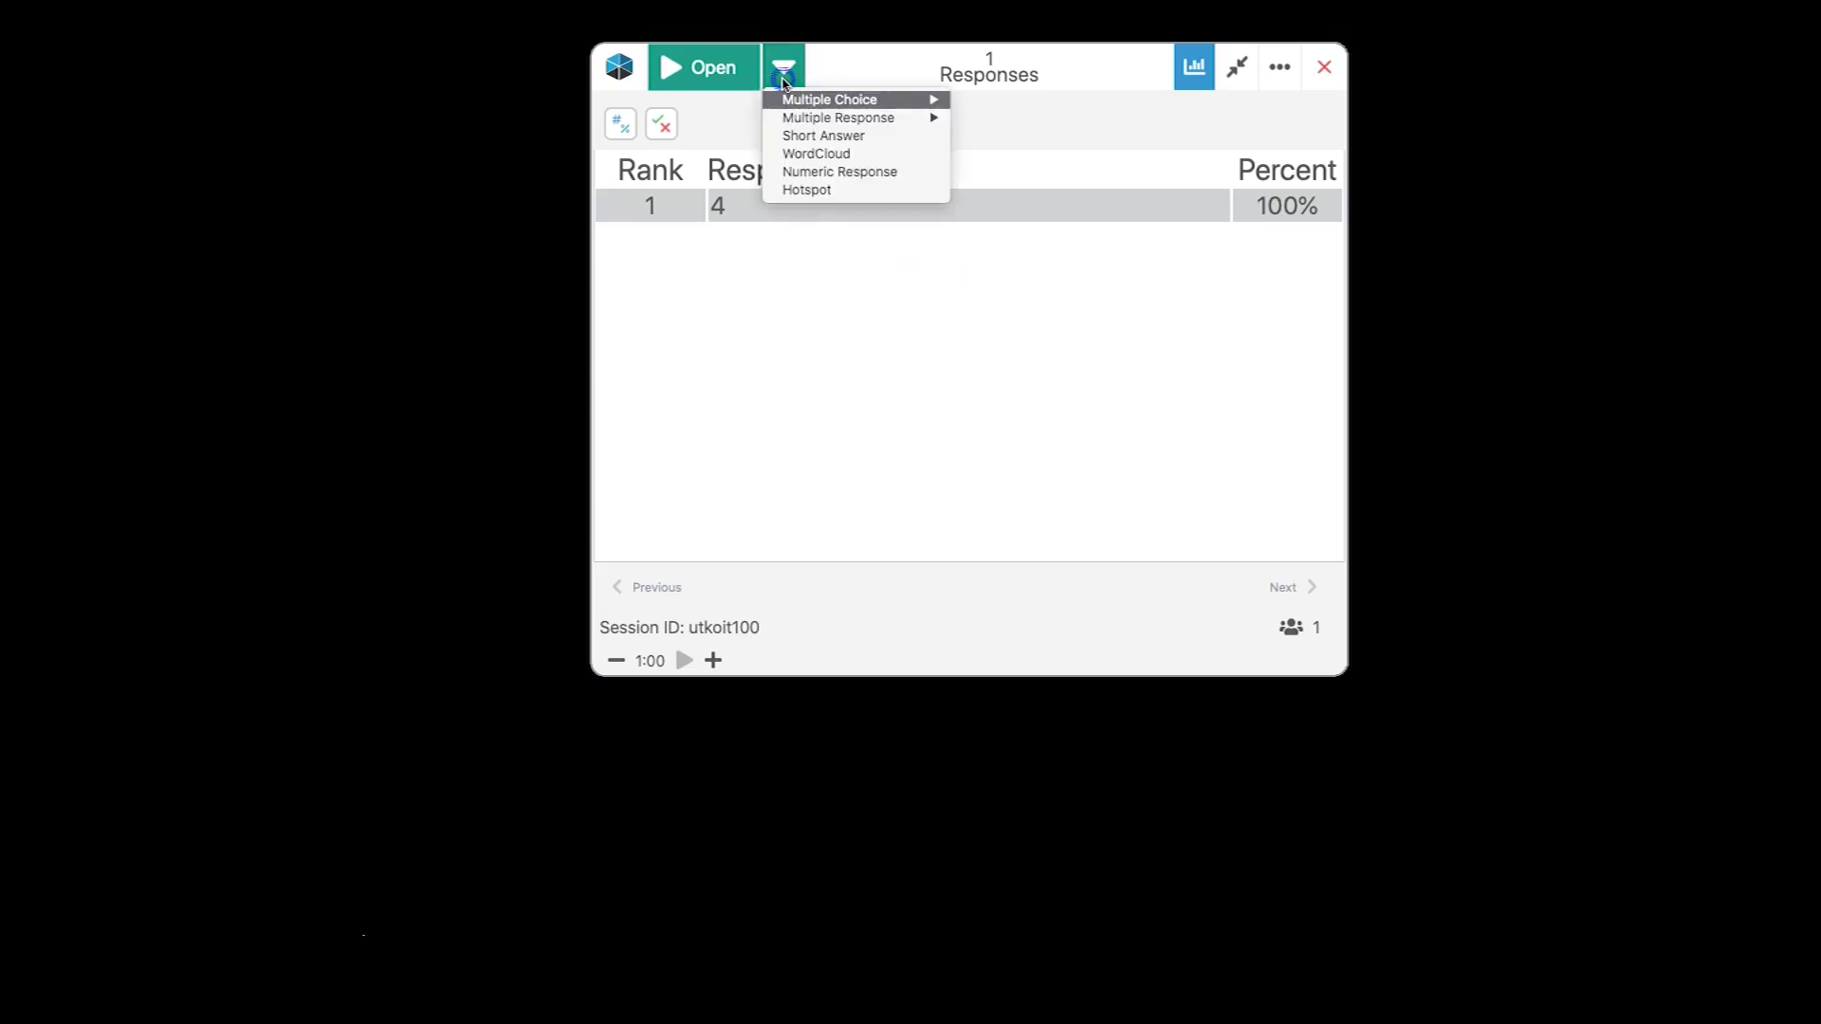
pyautogui.click(792, 193)
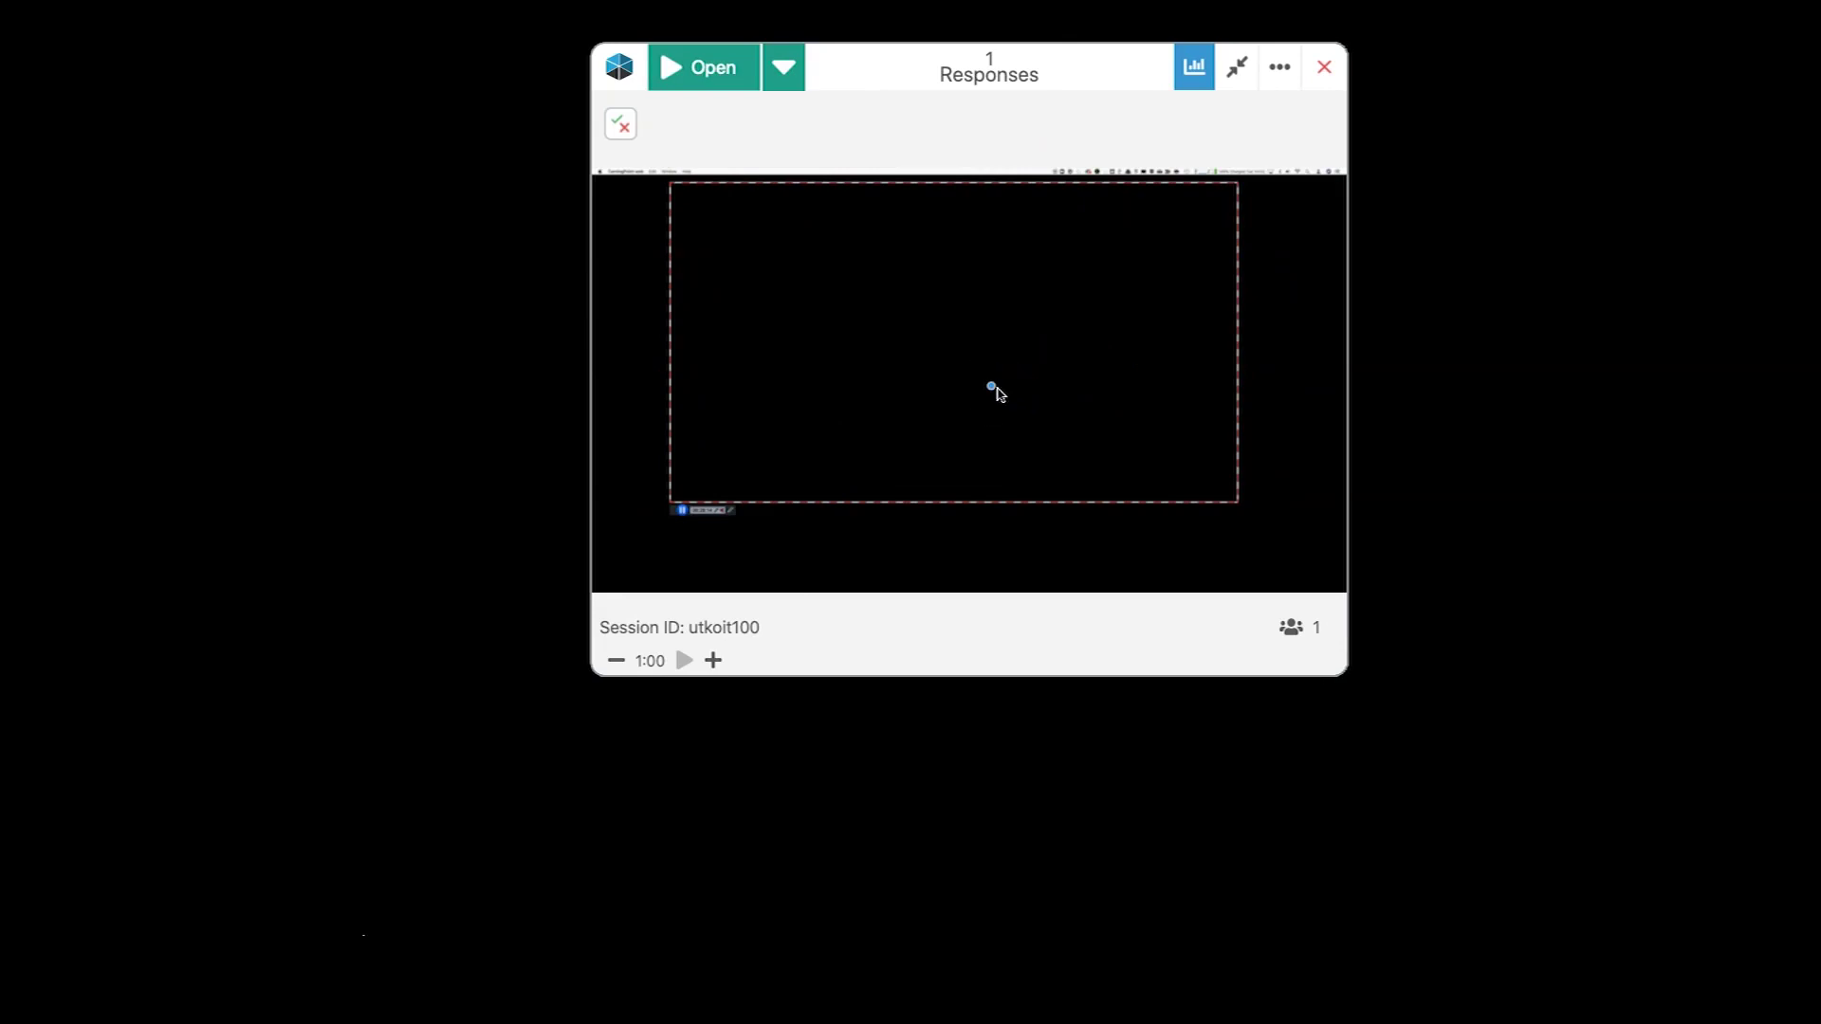
# With the Hotspot poll's single response inside the marked area, reopen the question type list.
pyautogui.click(778, 76)
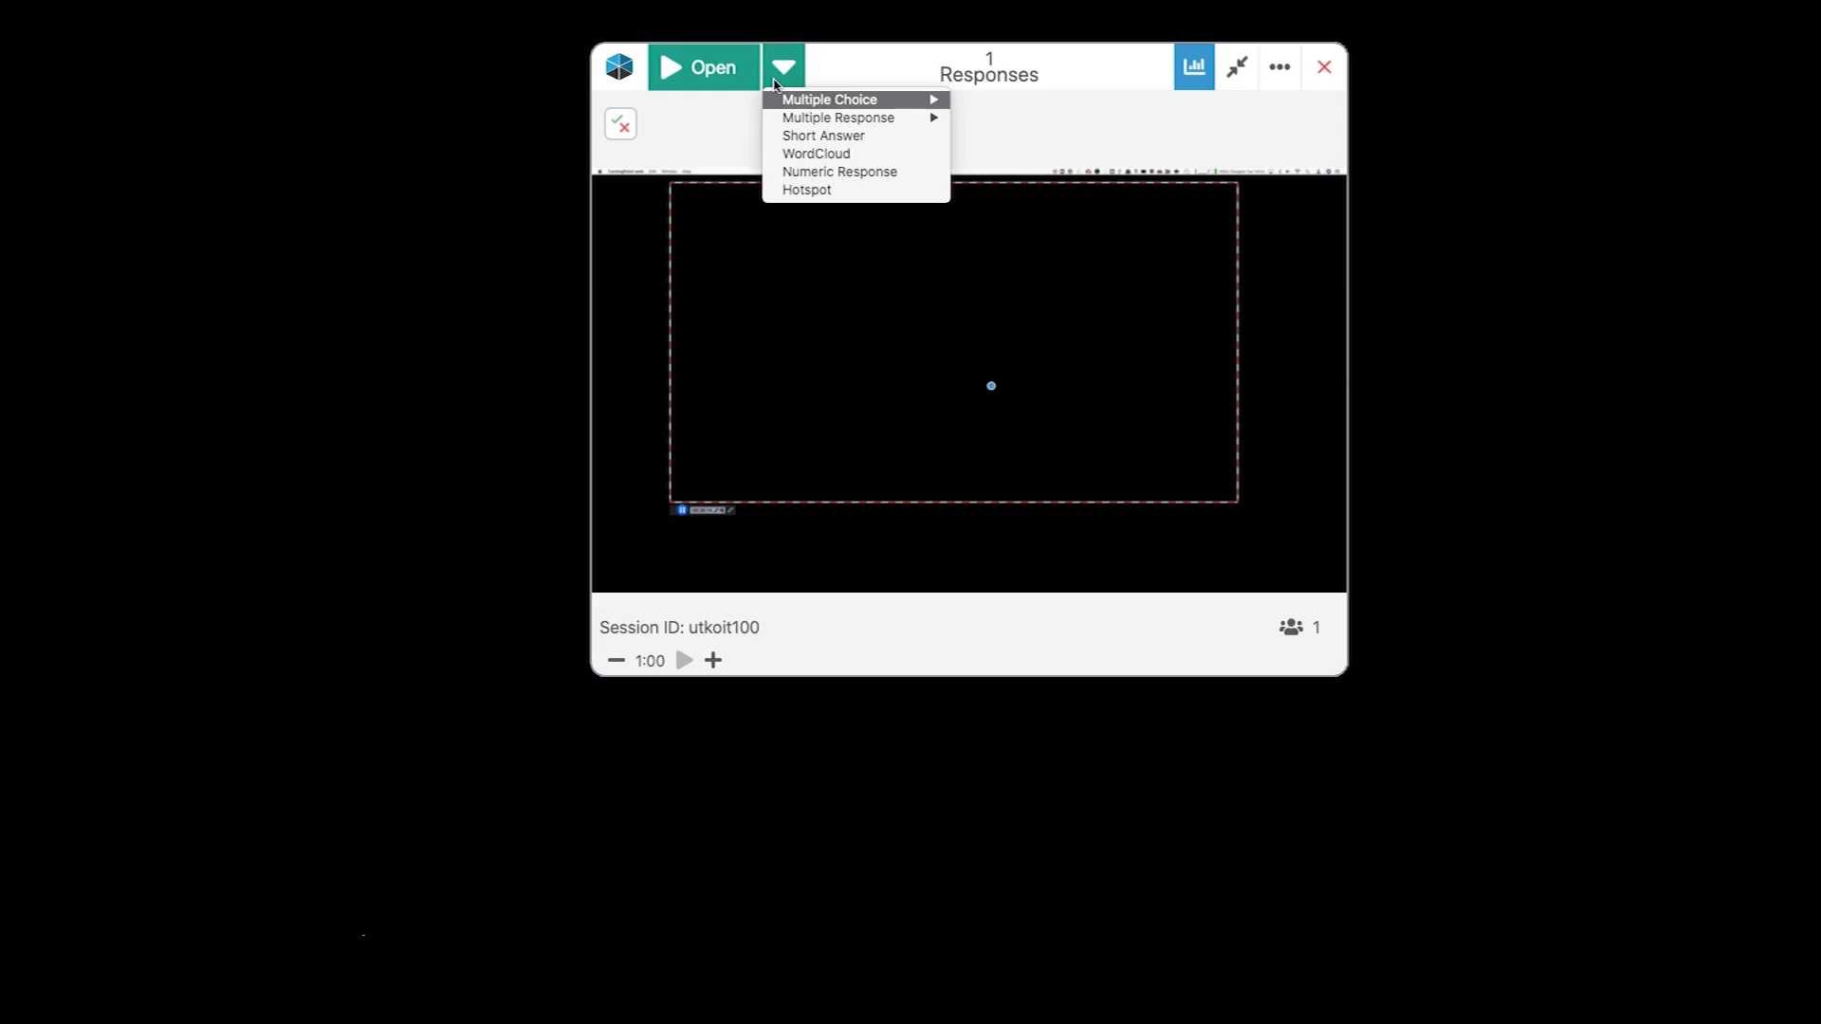
# Dismiss the question type list and close the polling toolbar, returning to the launch screen.
pyautogui.click(1104, 136)
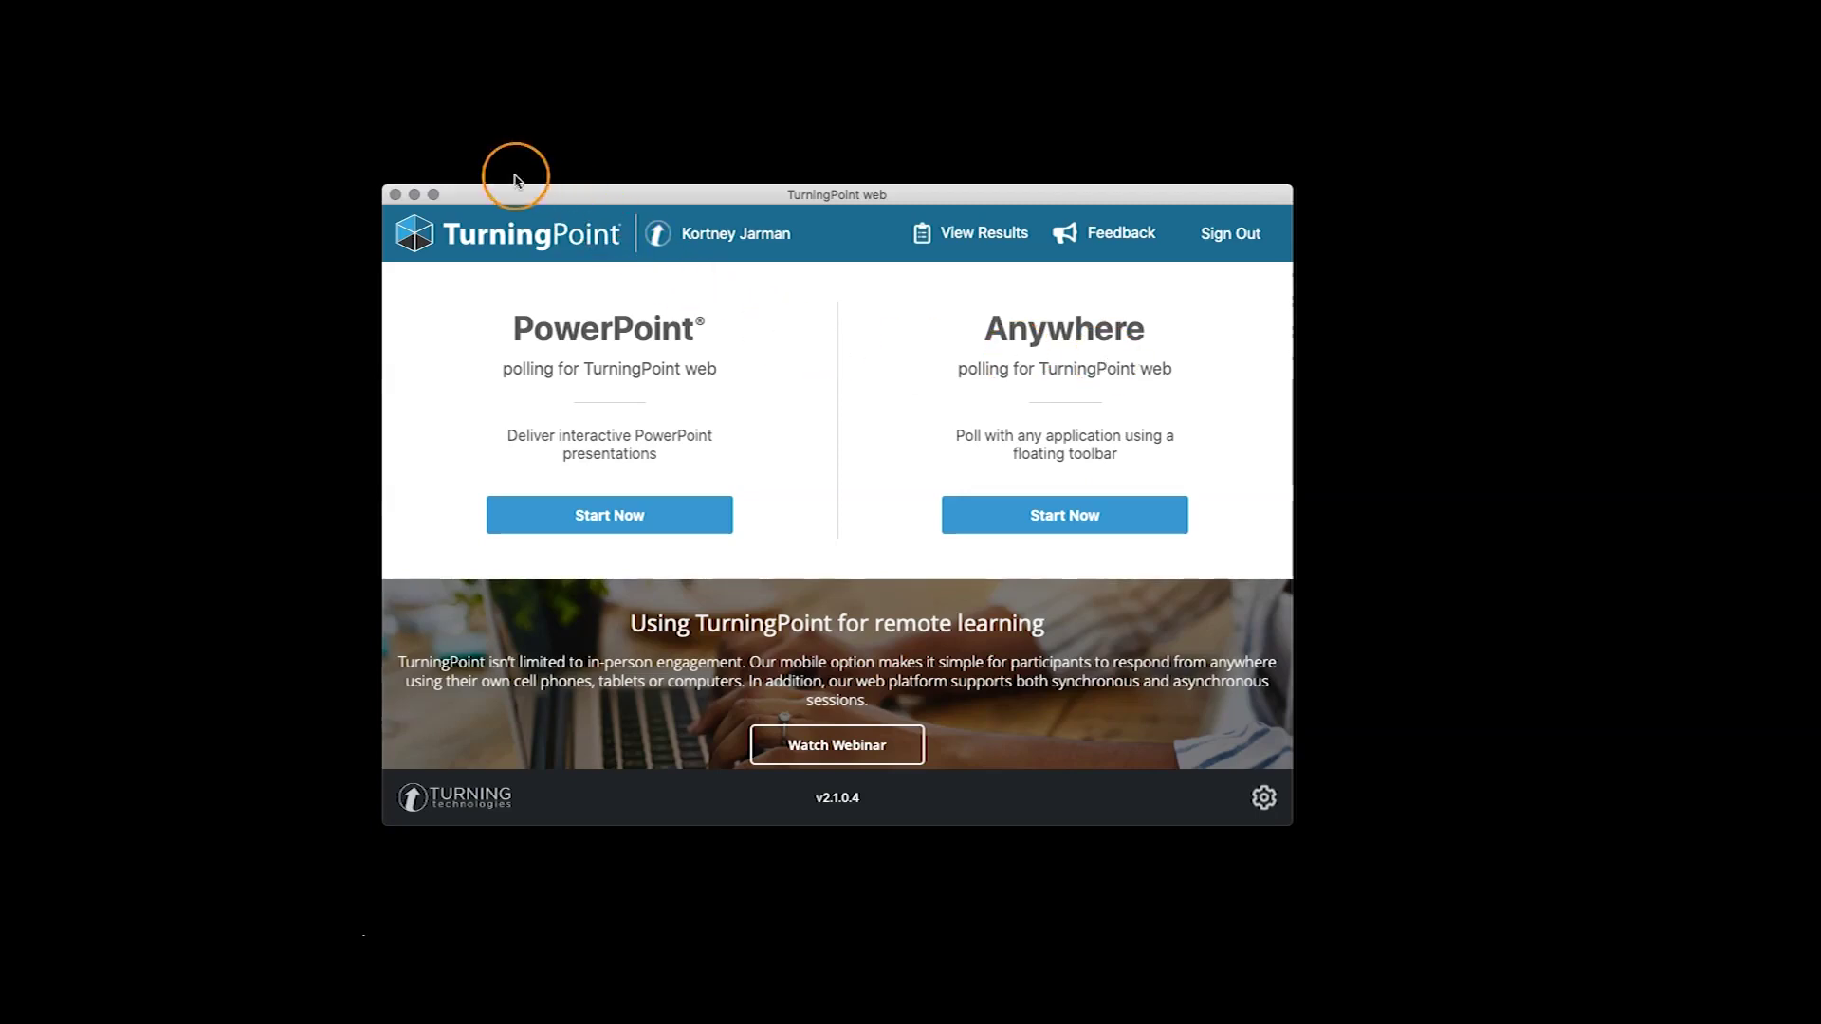
pyautogui.click(398, 196)
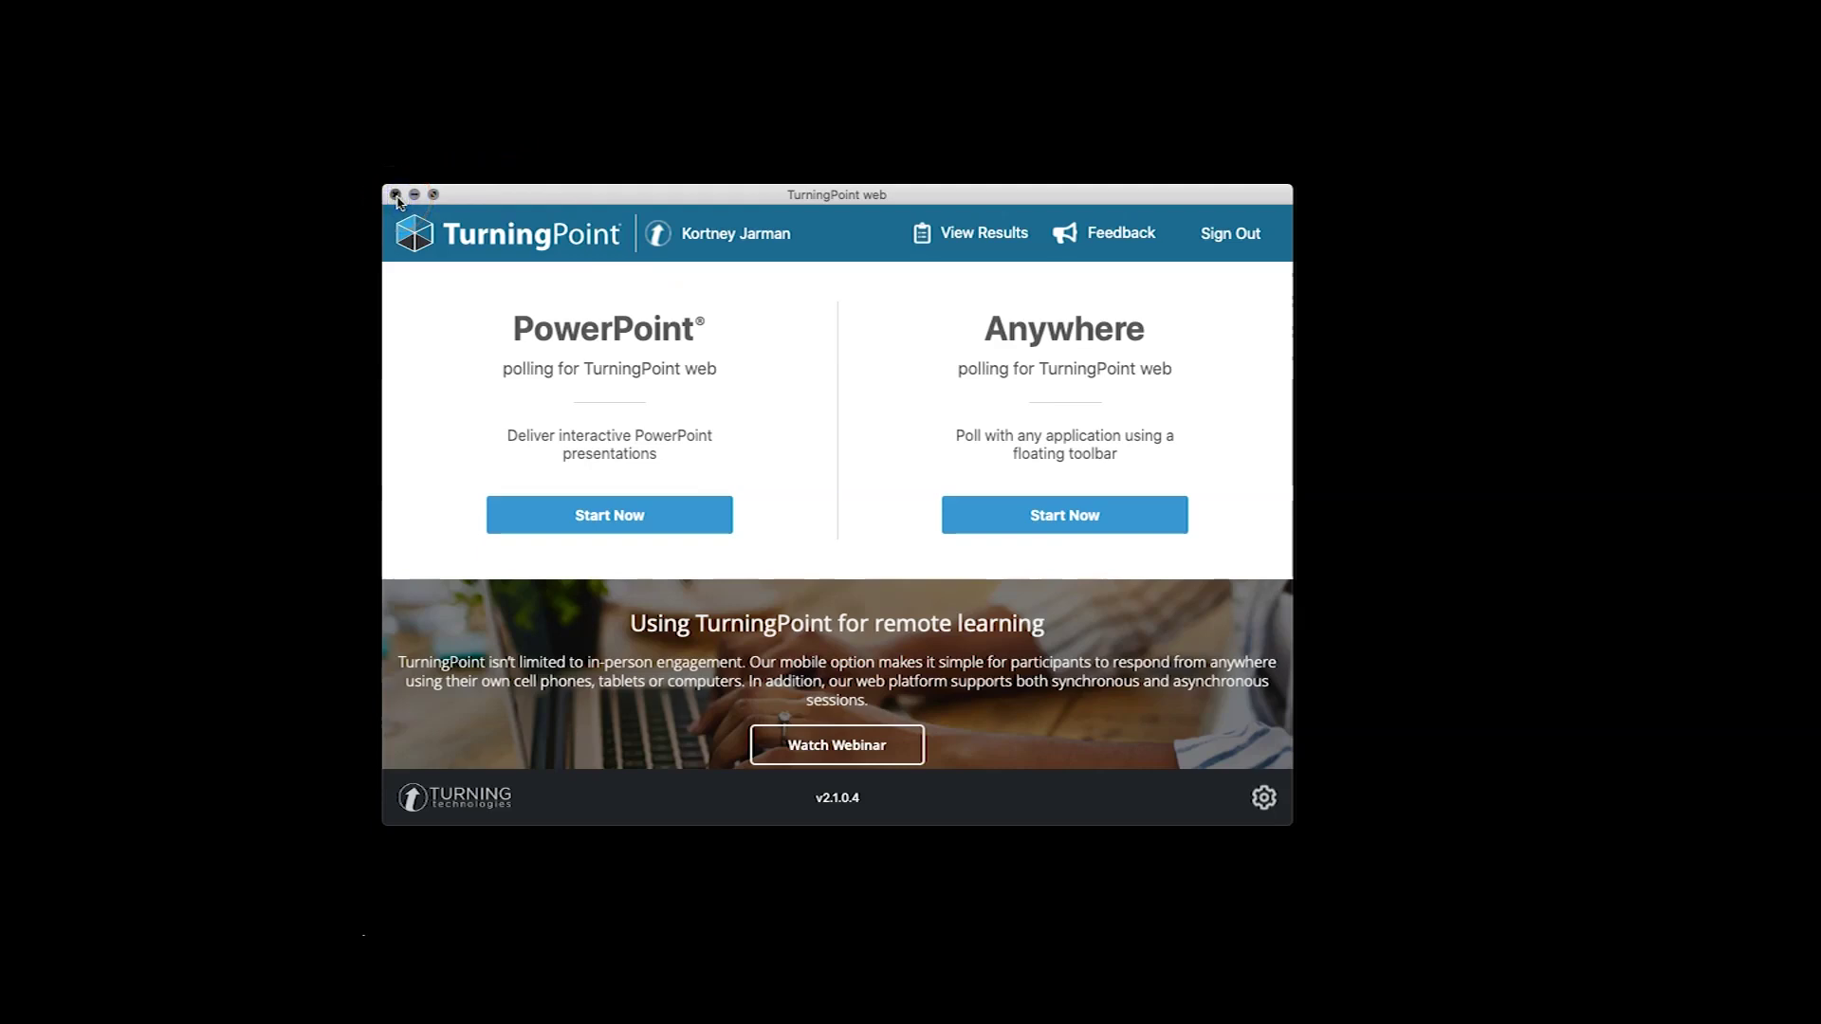